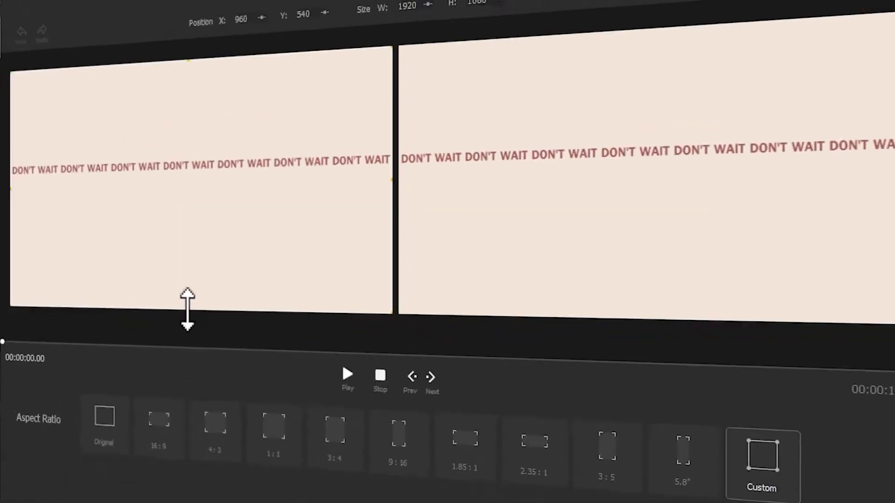
# Crop the cream picture to the DON'T WAIT text band and set a Custom keyframe frame height of 85
pyautogui.moveTo(187, 310); pyautogui.dragTo(204, 175)
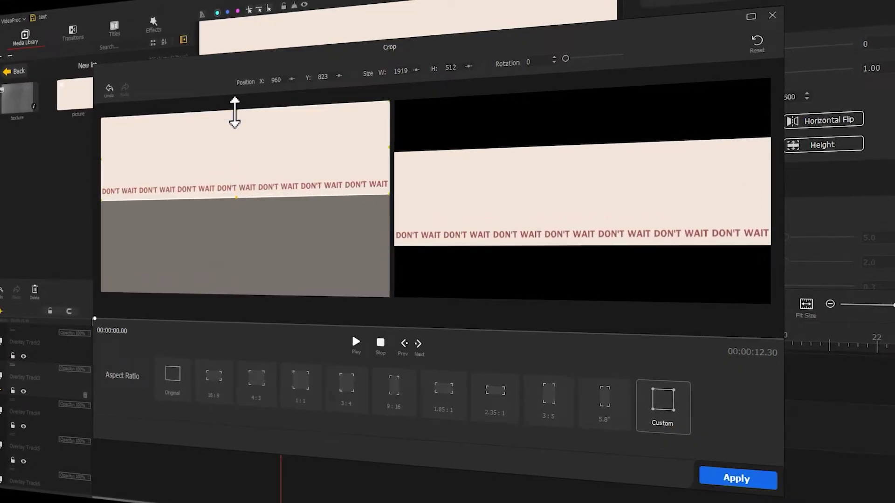
pyautogui.moveTo(234, 112); pyautogui.dragTo(236, 170)
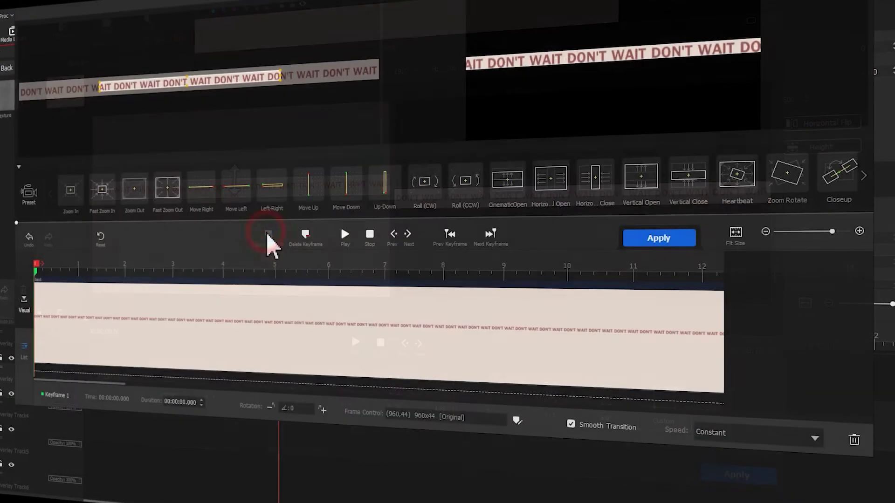
pyautogui.click(517, 420)
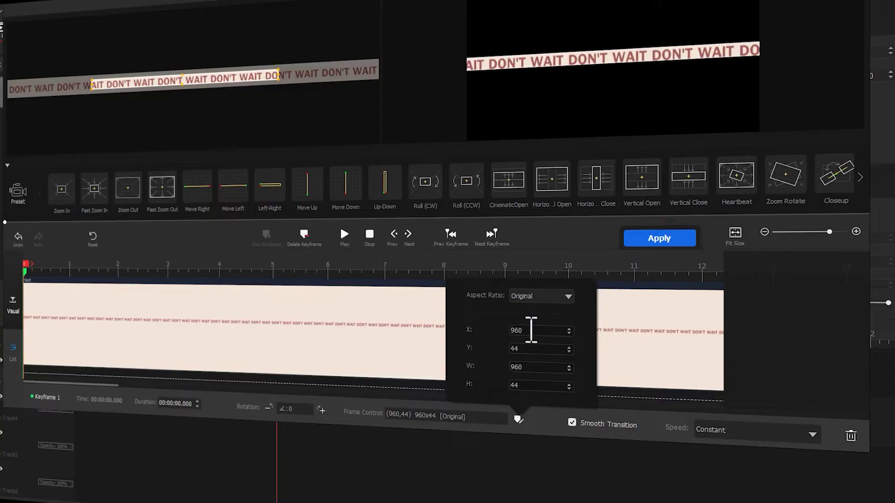
pyautogui.click(531, 297)
pyautogui.click(539, 380)
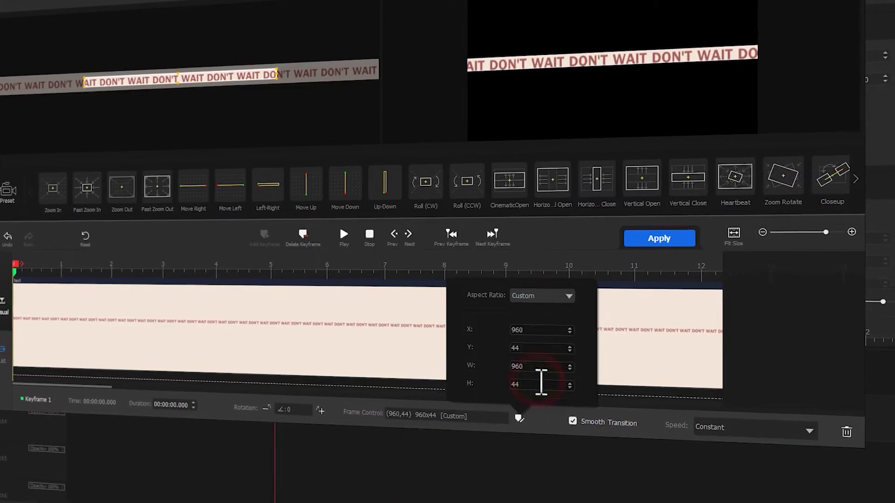
pyautogui.write('85')
pyautogui.click(522, 328)
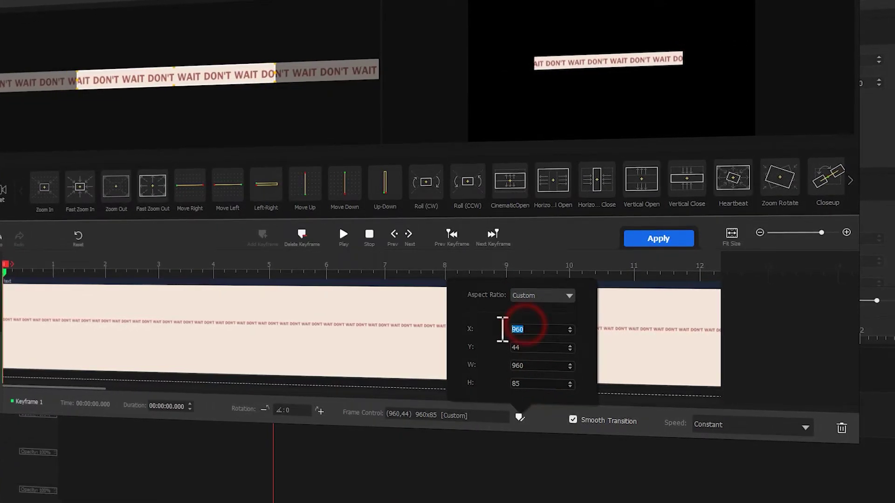
pyautogui.click(425, 266)
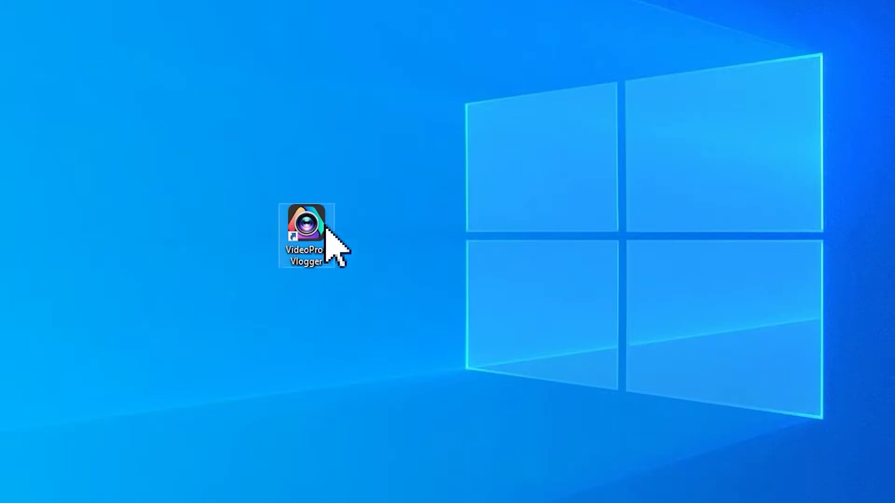
# Launch VideoProc Vlogger and create a new project named 'text'
pyautogui.doubleClick(325, 224)
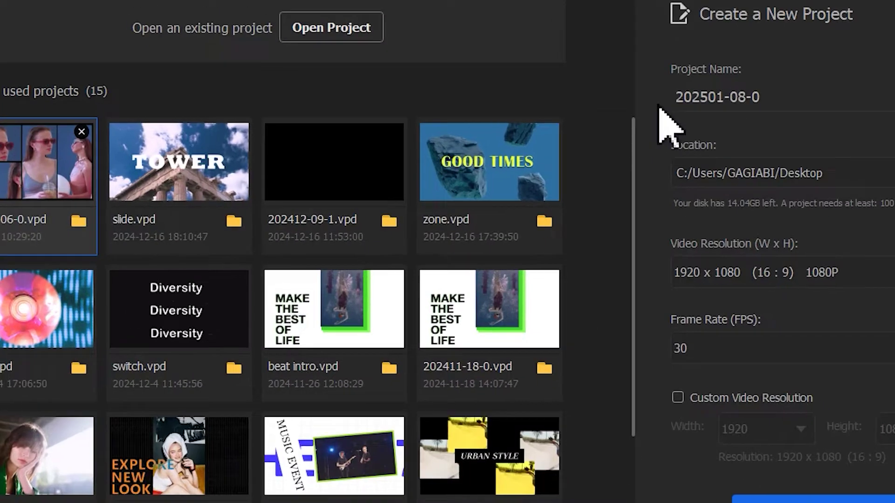
pyautogui.doubleClick(643, 134)
pyautogui.write('text')
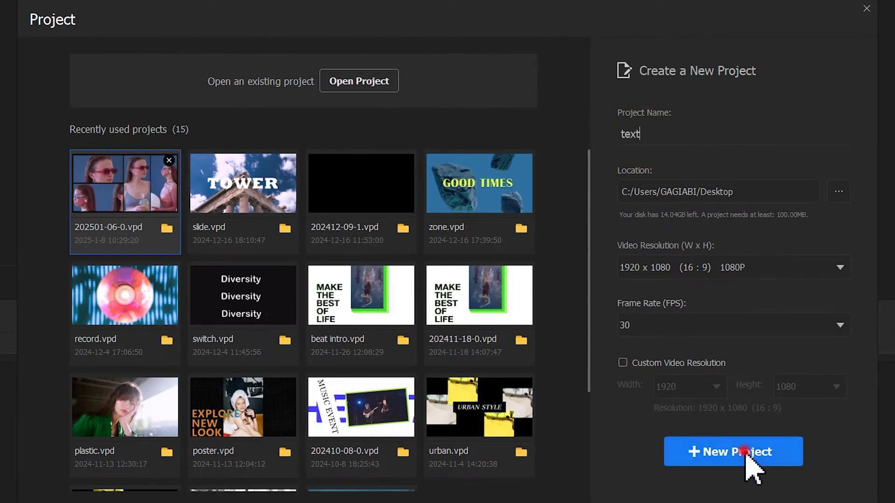
pyautogui.click(748, 453)
# Give the 1080p project a custom light cream background colour
pyautogui.click(689, 294)
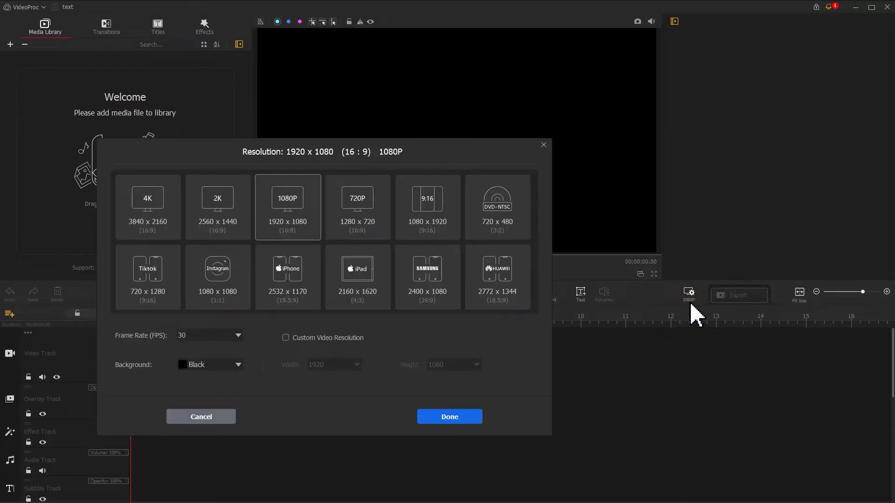
pyautogui.click(236, 365)
pyautogui.click(222, 378)
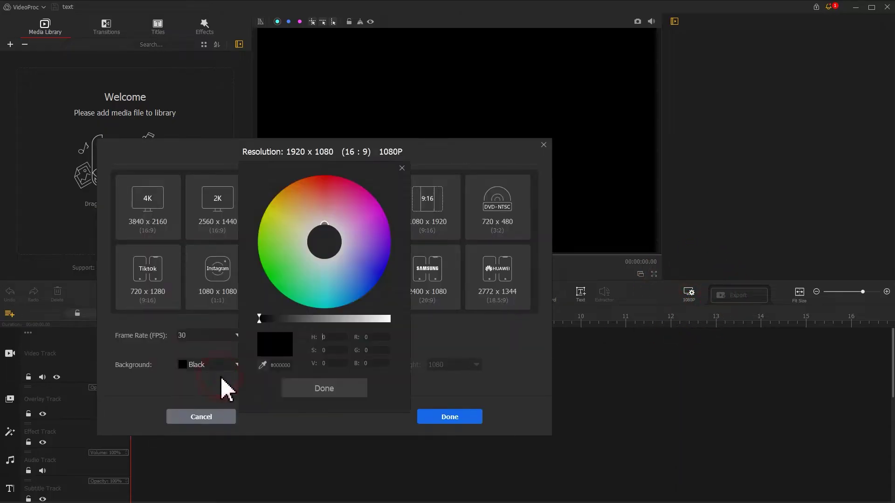
pyautogui.hotkey('ctrl', 'v')
pyautogui.click(314, 393)
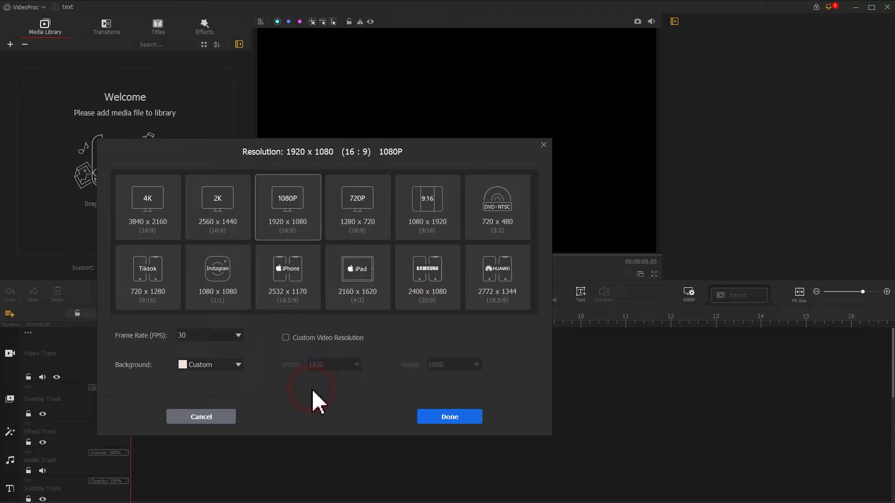
pyautogui.click(438, 420)
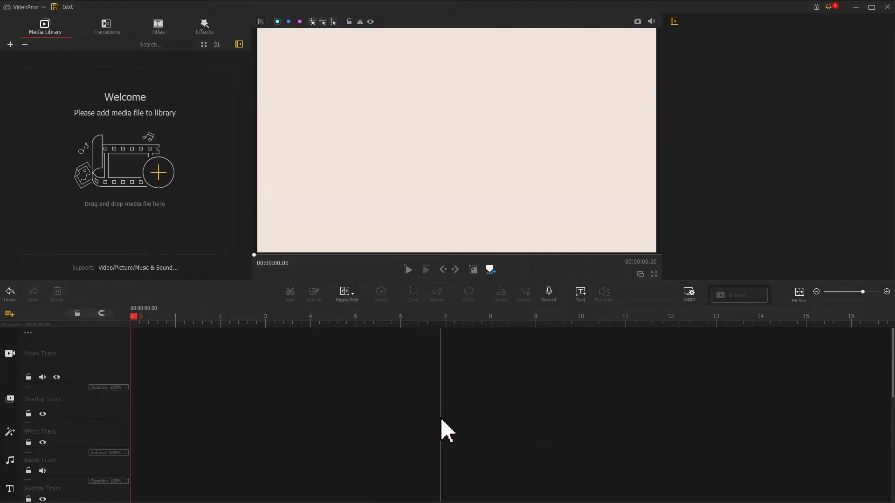
# Add a text title reading 'DON'T WAIT'
pyautogui.click(580, 296)
pyautogui.moveTo(719, 158); pyautogui.dragTo(689, 151)
pyautogui.write("DON'T WAIT")
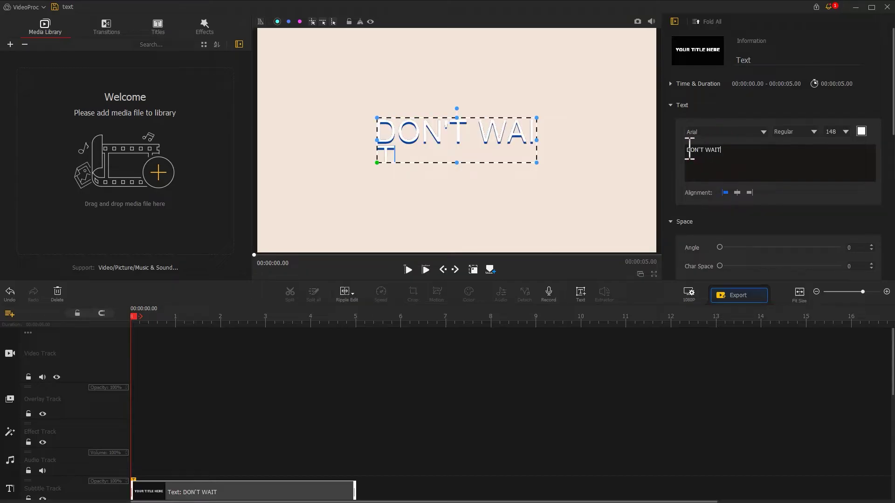
# Style the title in Franklin Gothic Demi Regular, size 50, coloured dusty red
pyautogui.click(722, 133)
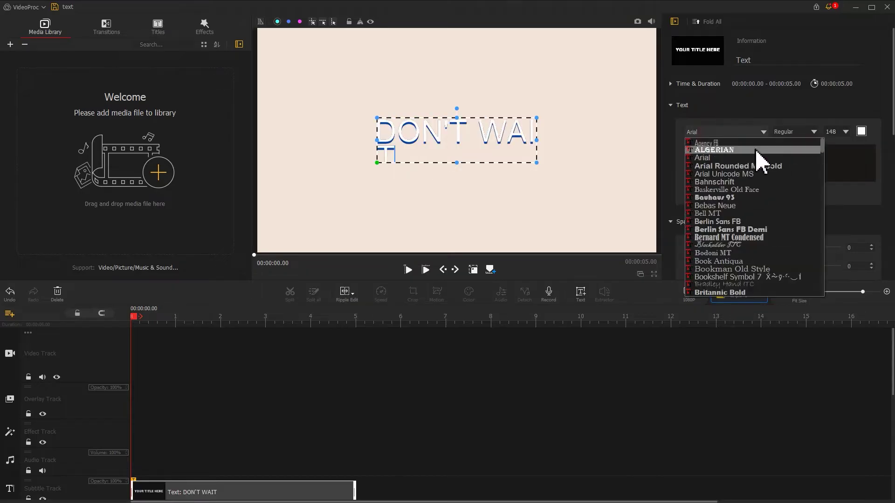
pyautogui.scroll(-10, 823, 167)
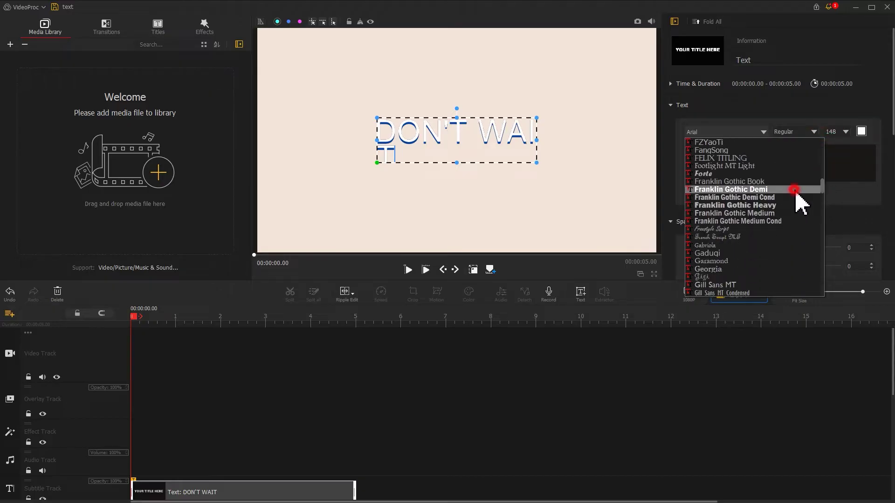
pyautogui.click(797, 195)
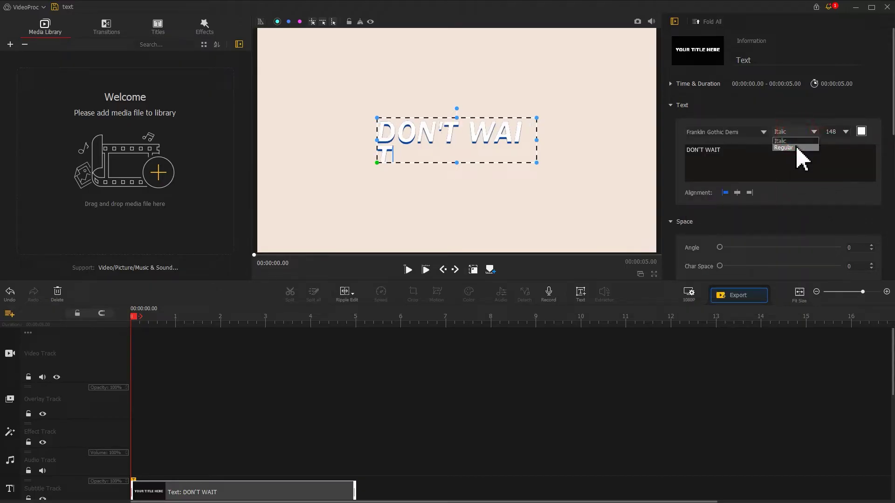
pyautogui.click(792, 148)
pyautogui.write('50')
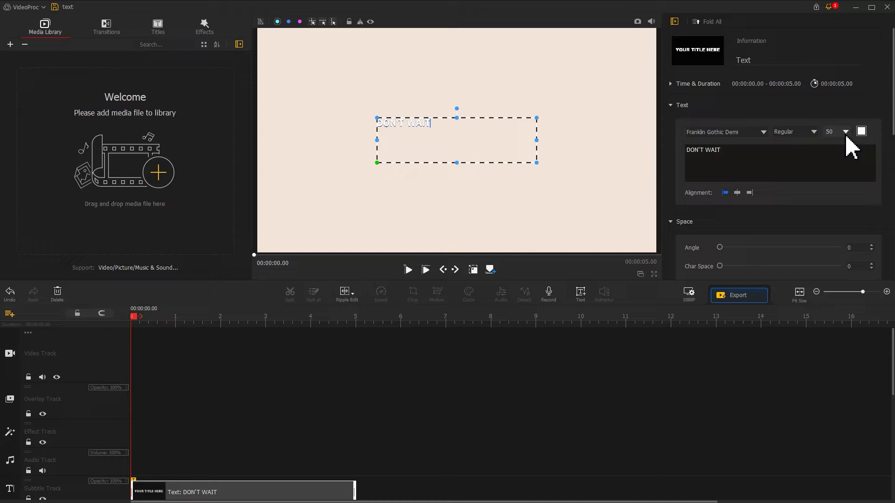
pyautogui.click(861, 131)
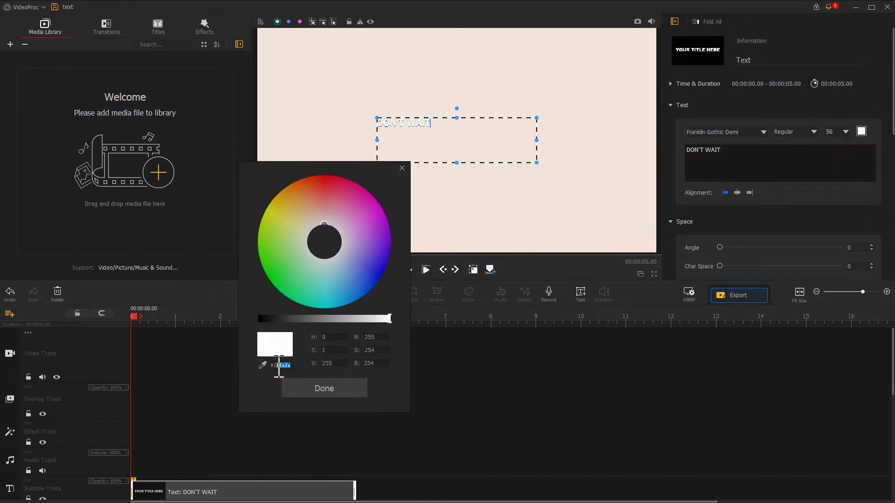
pyautogui.hotkey('ctrl', 'v')
pyautogui.click(320, 393)
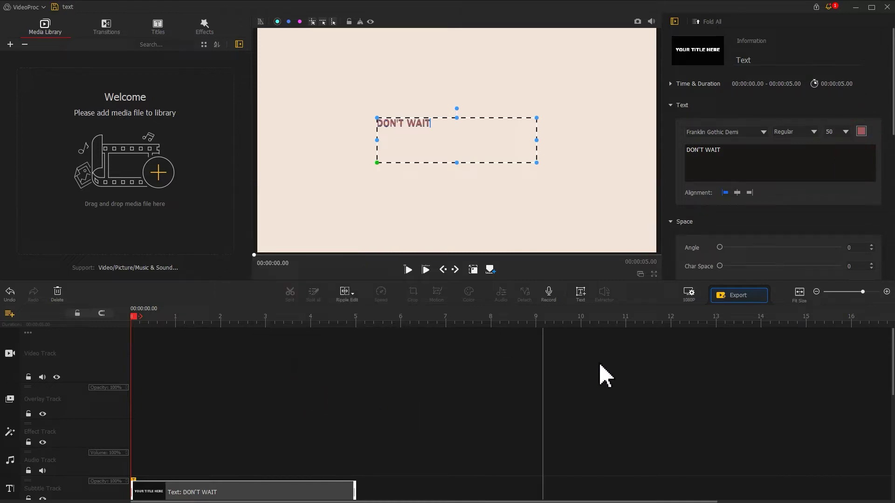
# Repeat DON'T WAIT across the title, stretch its box to both frame edges, and zero the shadow offset
pyautogui.moveTo(718, 150); pyautogui.dragTo(689, 150)
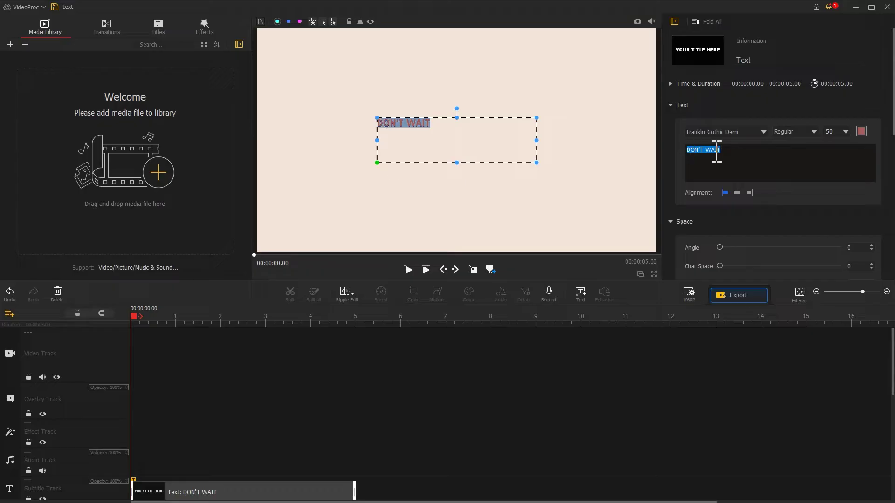
pyautogui.click(726, 150)
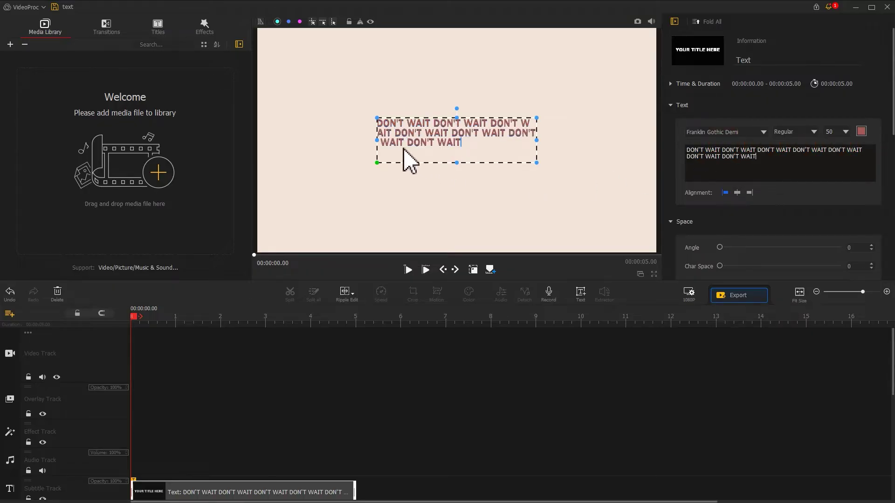
pyautogui.moveTo(377, 139); pyautogui.dragTo(260, 144)
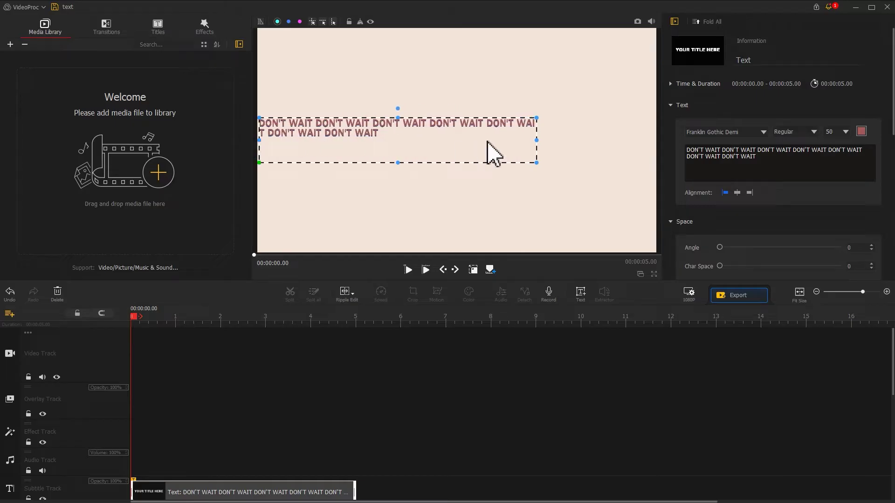
pyautogui.moveTo(536, 140); pyautogui.dragTo(653, 140)
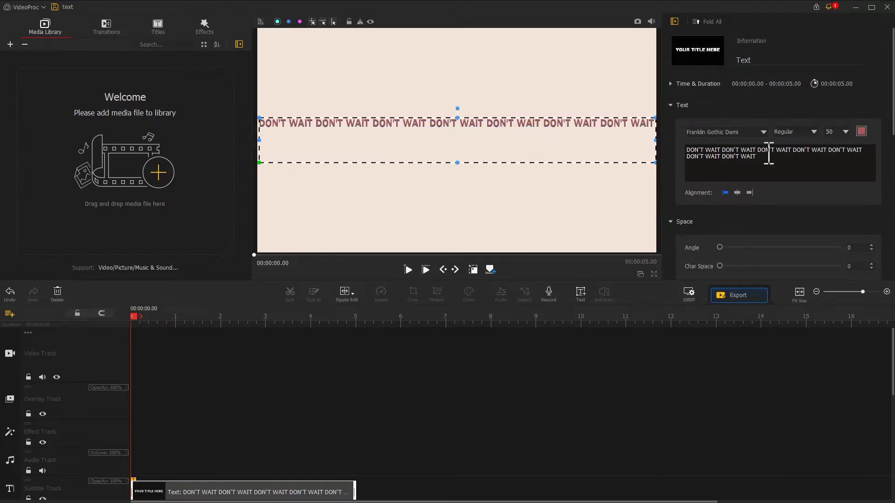
pyautogui.scroll(-6, 873, 256)
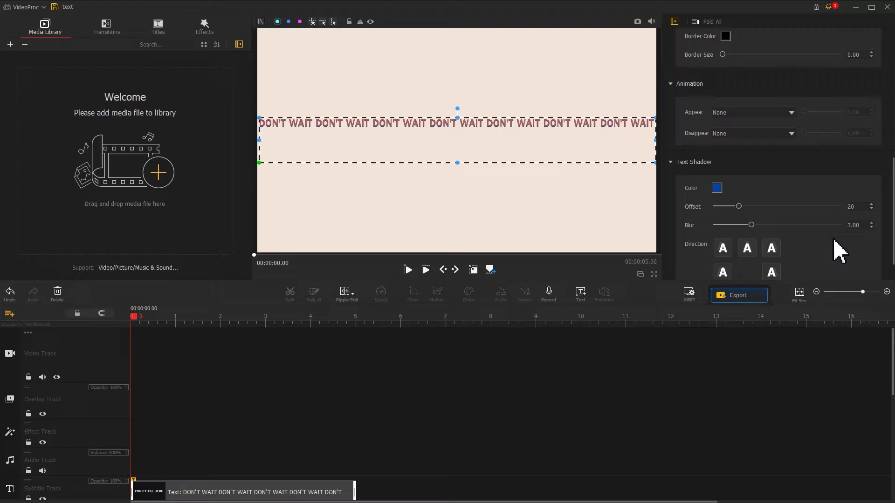
pyautogui.moveTo(730, 206); pyautogui.dragTo(707, 222)
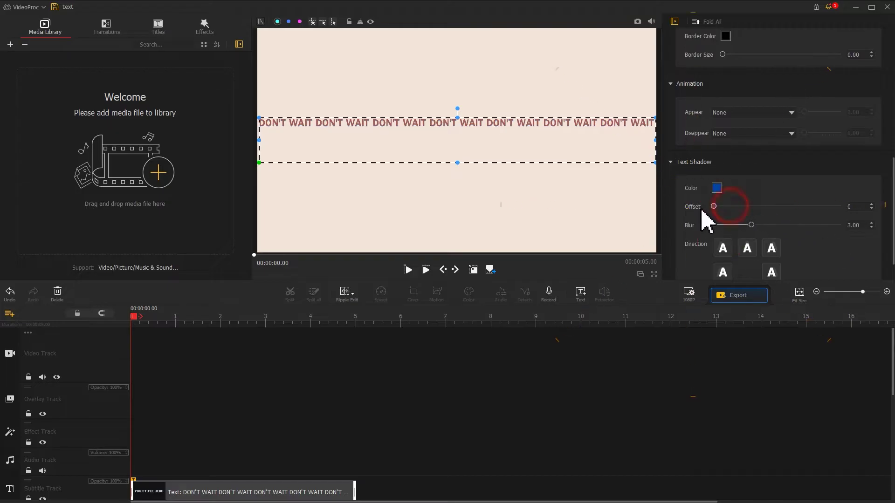
# Save a snapshot of the DON'T WAIT text strip and close the snapshot folder
pyautogui.click(470, 275)
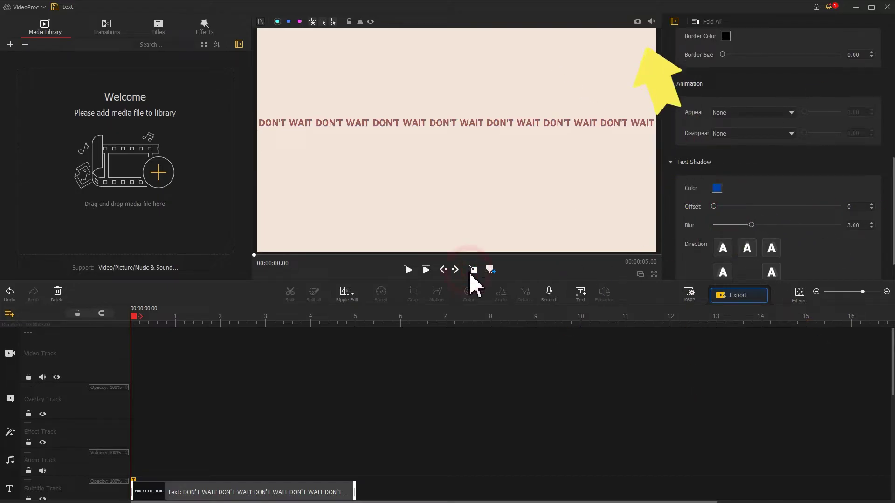
pyautogui.click(637, 21)
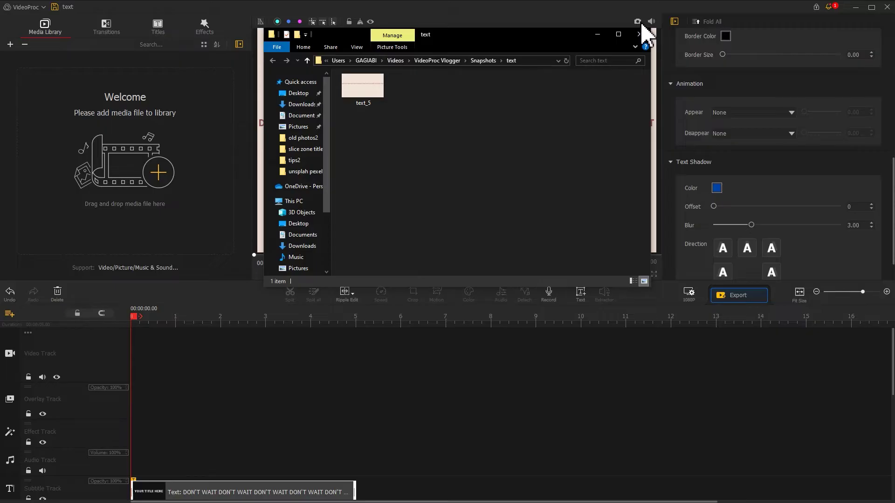
pyautogui.click(586, 23)
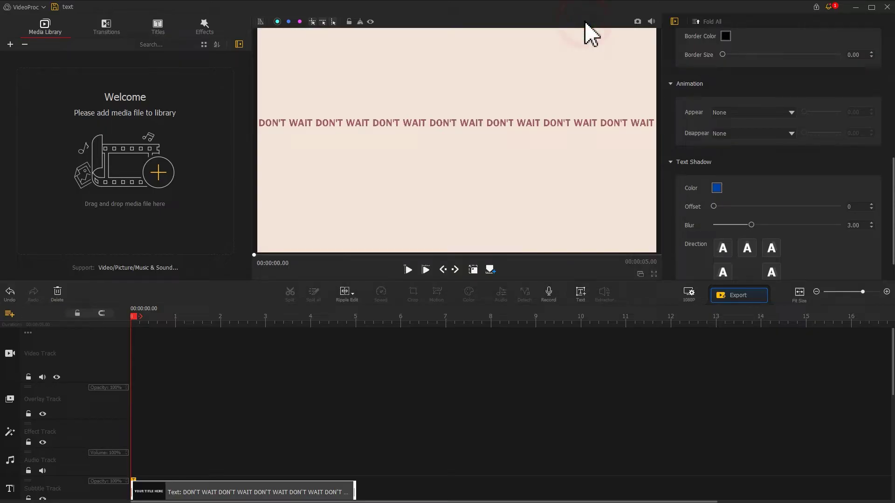
# Delete the DON'T WAIT text and snapshot the empty cream background
pyautogui.scroll(10, 871, 178)
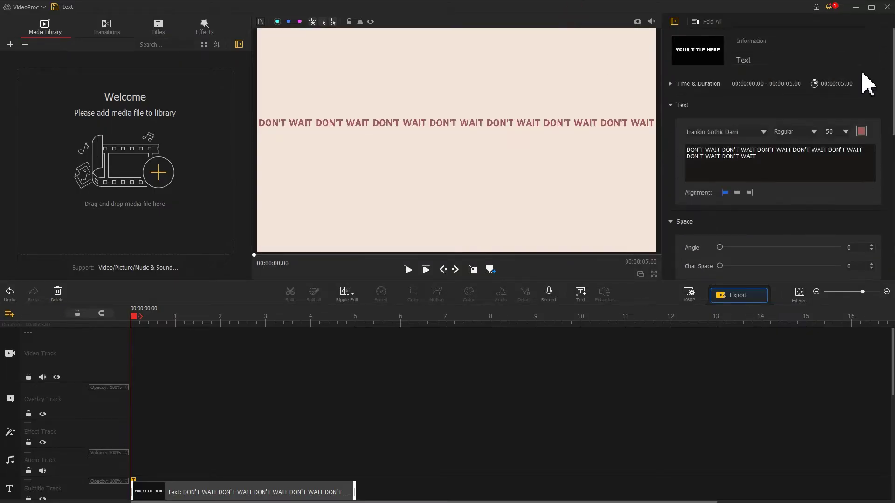
pyautogui.moveTo(789, 170); pyautogui.dragTo(695, 159)
pyautogui.press('BackSpace')
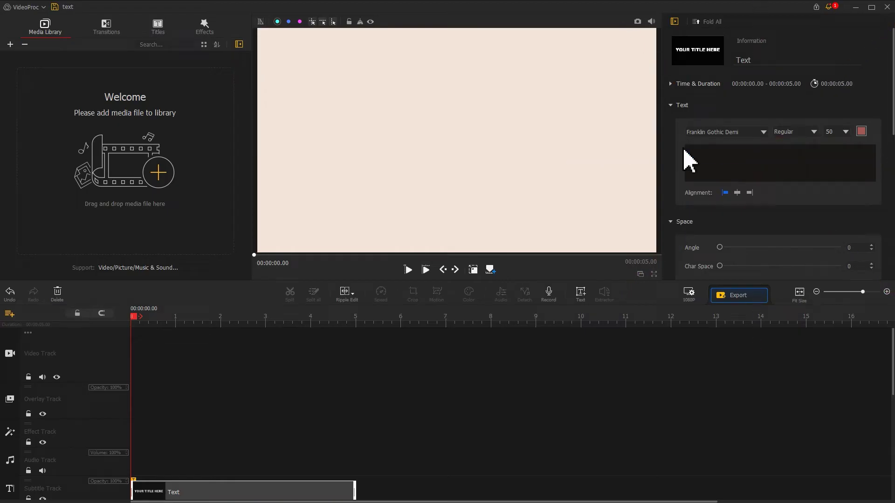
pyautogui.click(637, 22)
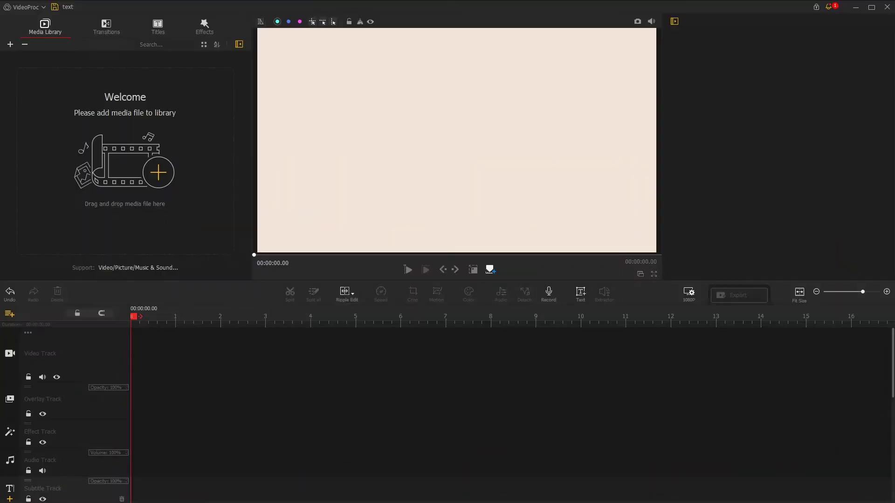
# Import the two videos, picture and music, then add Overlay Track1 and Overlay Track2
pyautogui.moveTo(80, 261); pyautogui.dragTo(140, 156)
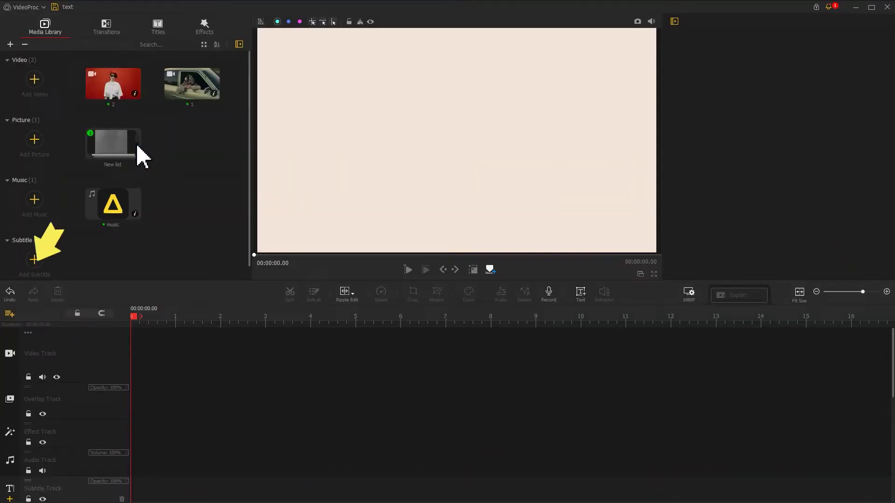
pyautogui.click(9, 313)
pyautogui.click(15, 317)
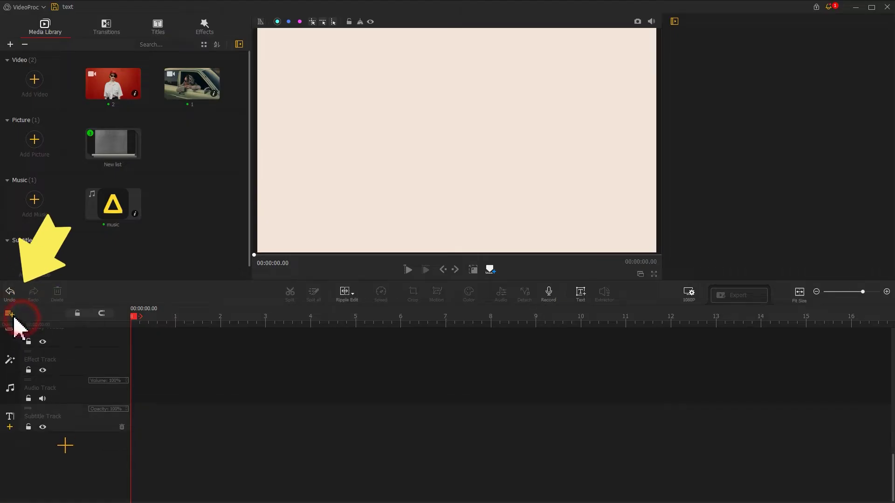
pyautogui.click(15, 320)
pyautogui.click(11, 314)
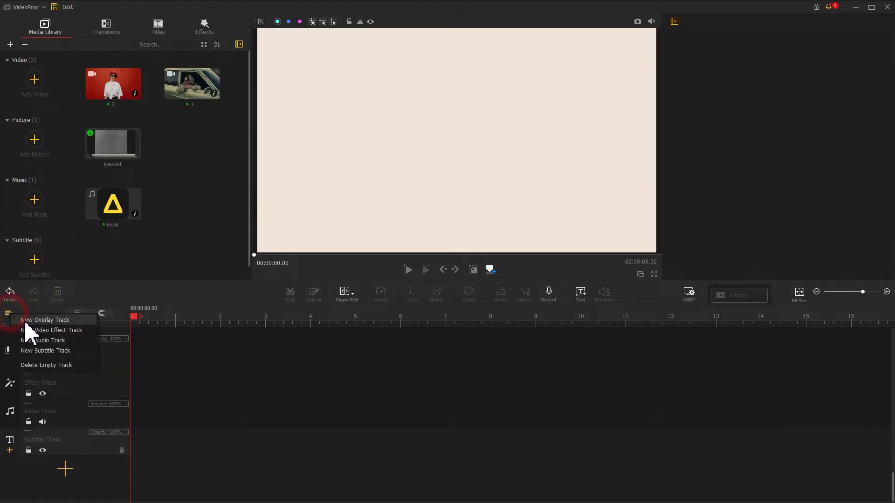
pyautogui.click(25, 322)
pyautogui.click(10, 314)
pyautogui.click(11, 314)
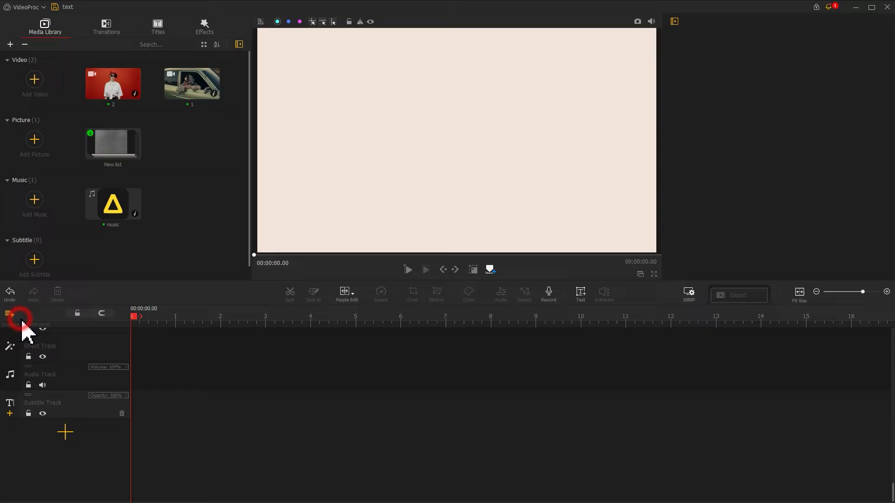
pyautogui.scroll(3, 160, 369)
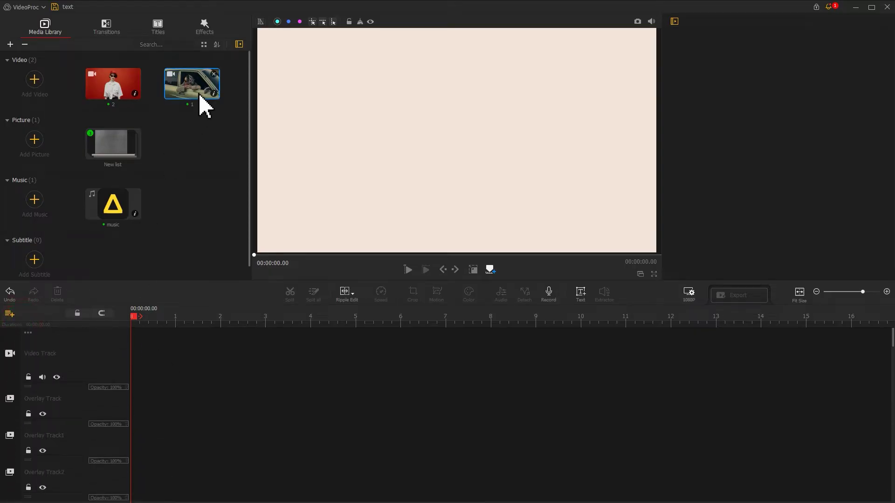
# Place the car clip on the Video Track, trim its start, and cut it to end at 4.50 s
pyautogui.moveTo(199, 95); pyautogui.dragTo(208, 332)
pyautogui.click(214, 322)
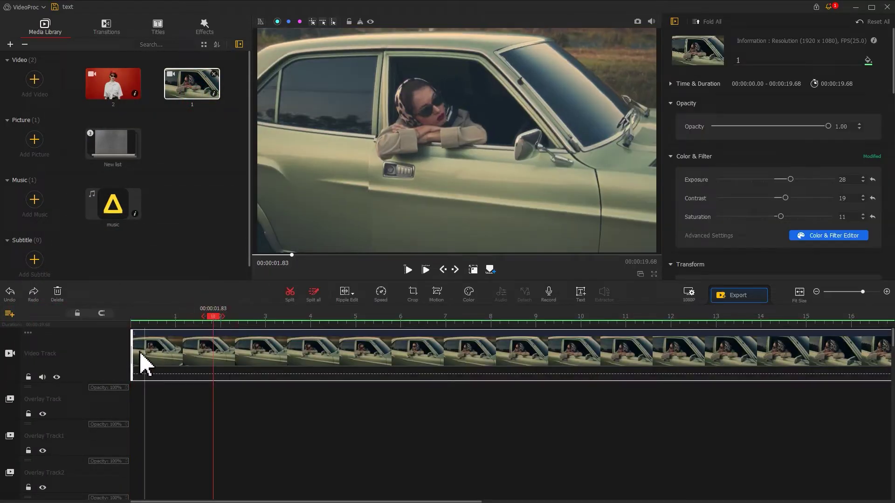
pyautogui.moveTo(133, 352); pyautogui.dragTo(338, 326)
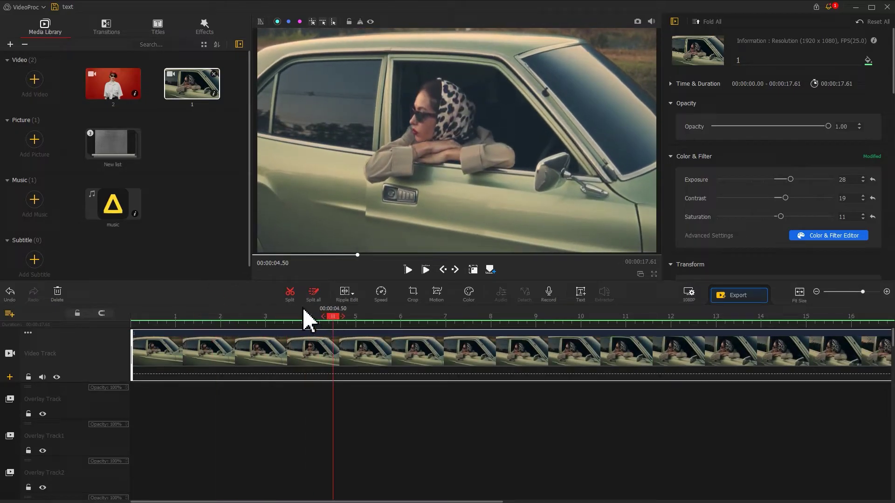
pyautogui.click(289, 293)
pyautogui.click(379, 356)
pyautogui.press('Delete')
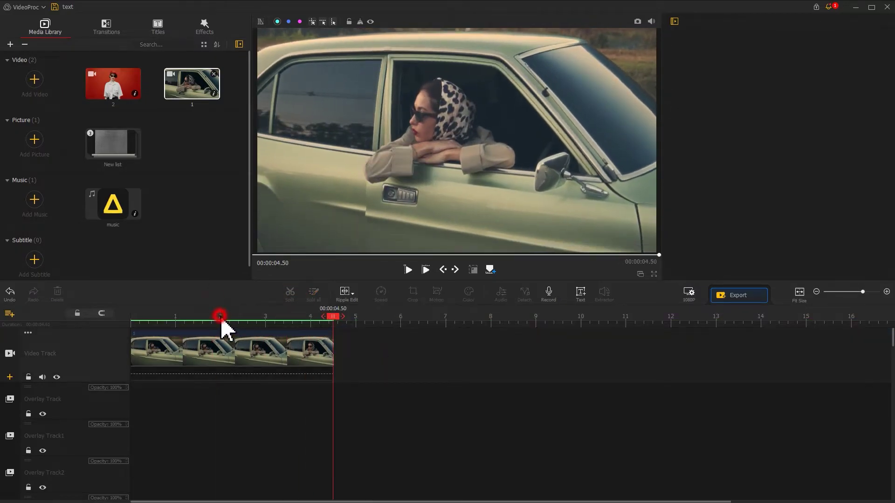
# Split the car clip at 1.86 s and move the later part onto Overlay Track1
pyautogui.click(220, 317)
pyautogui.click(220, 351)
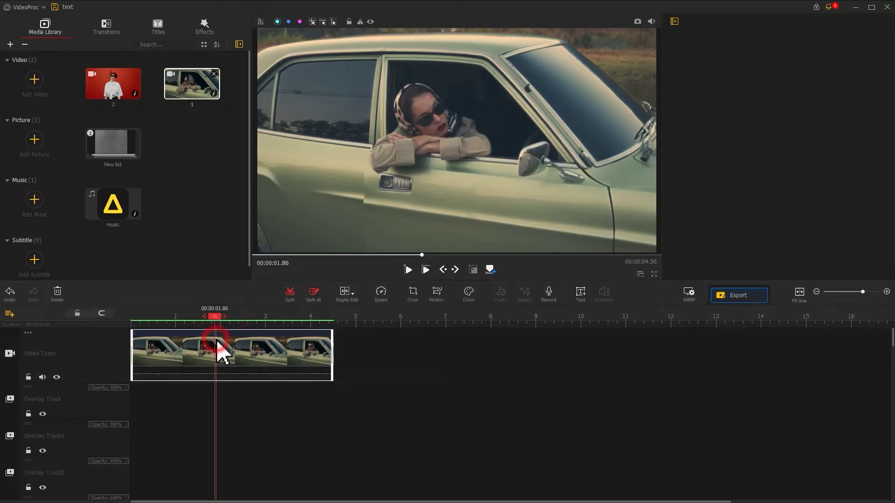
pyautogui.click(292, 301)
pyautogui.click(255, 364)
pyautogui.moveTo(252, 358); pyautogui.dragTo(252, 439)
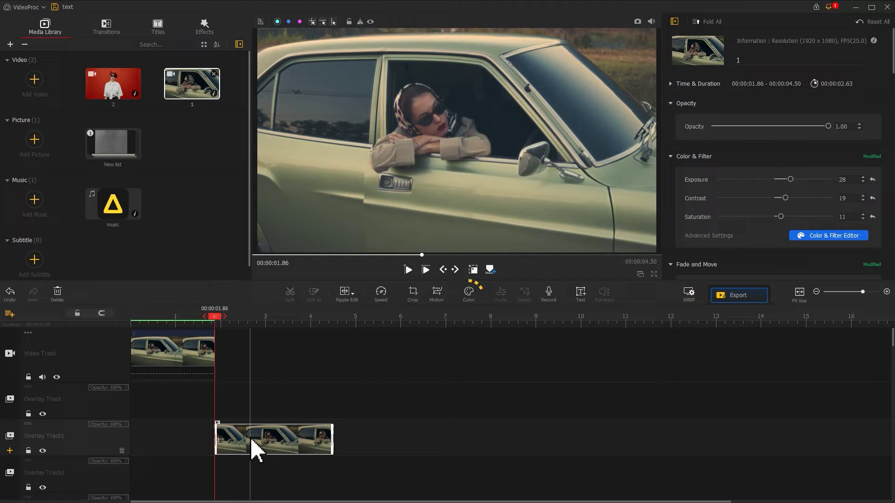
# Apply the Mono filter with exposure -61, contrast 61 and highlights 89 to the overlay car clip
pyautogui.click(467, 295)
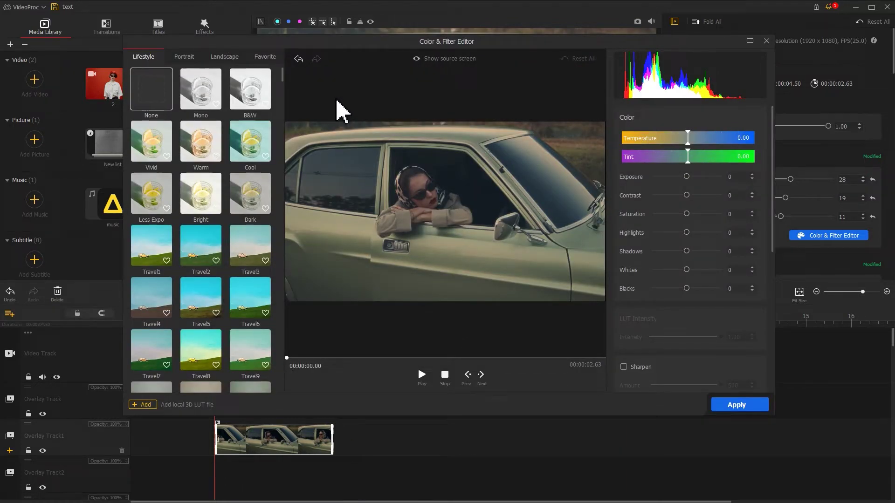
pyautogui.click(205, 97)
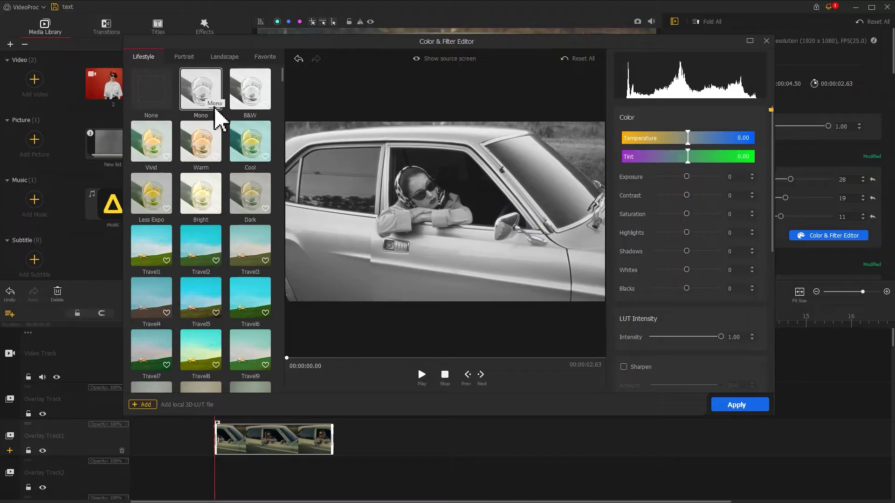
pyautogui.click(665, 176)
pyautogui.click(703, 195)
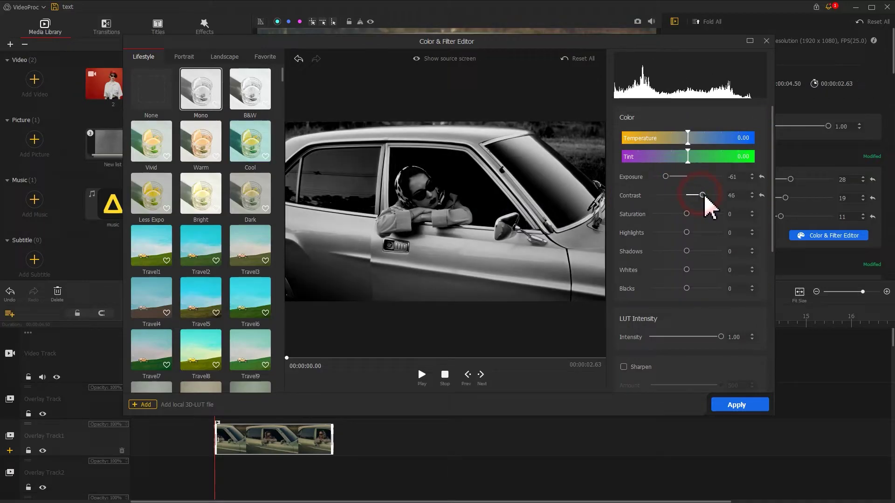
pyautogui.moveTo(705, 196); pyautogui.dragTo(709, 196)
pyautogui.moveTo(706, 233); pyautogui.dragTo(703, 293)
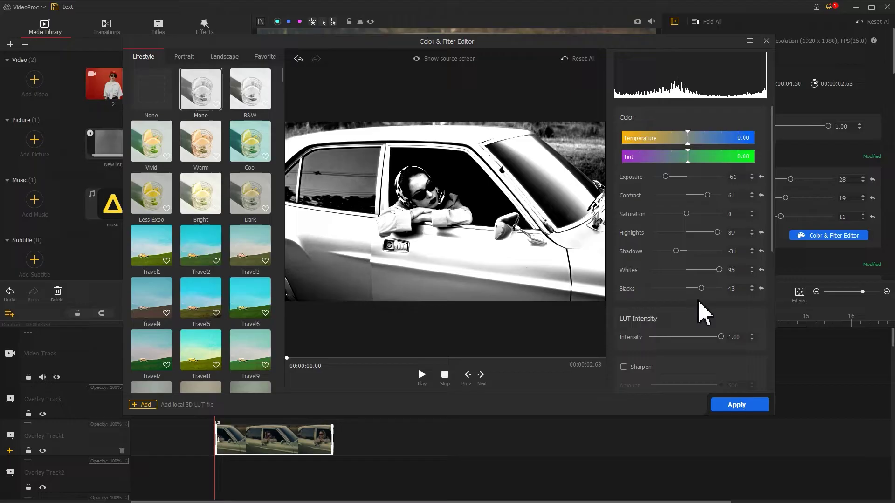
pyautogui.click(739, 405)
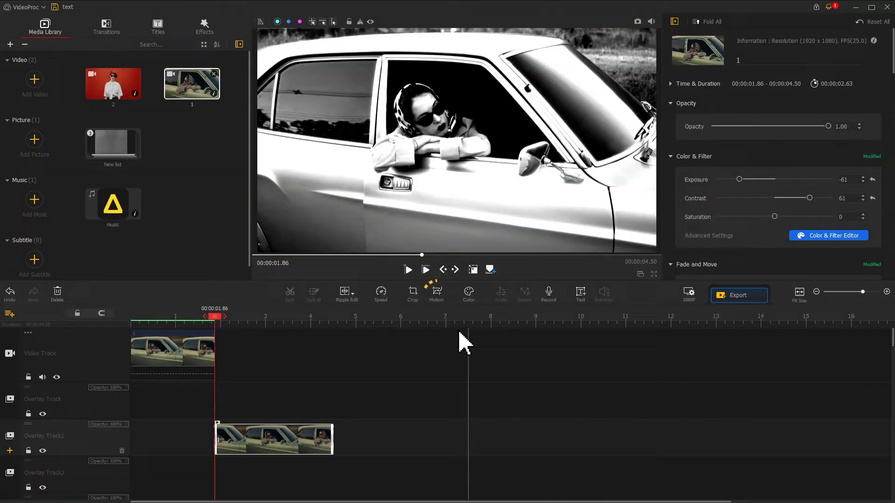
# Add a first motion keyframe with the frame enlarged over the shot, and a second at 0.62 s
pyautogui.click(437, 293)
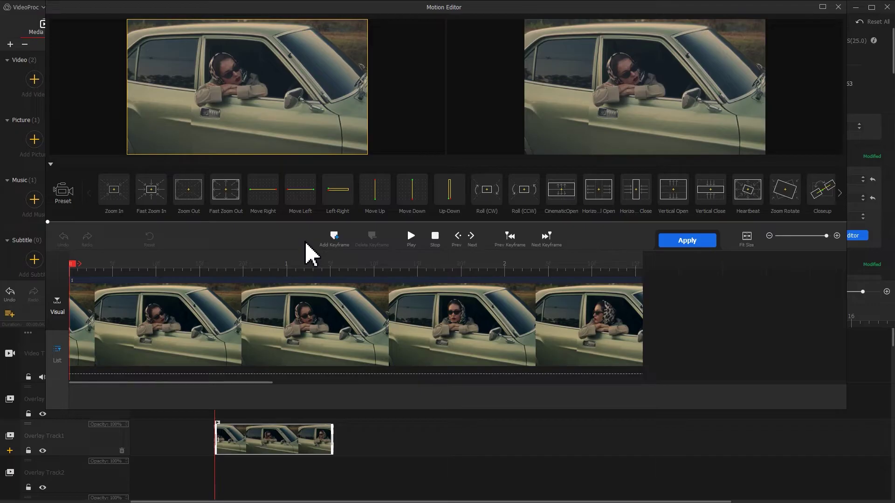
pyautogui.click(334, 237)
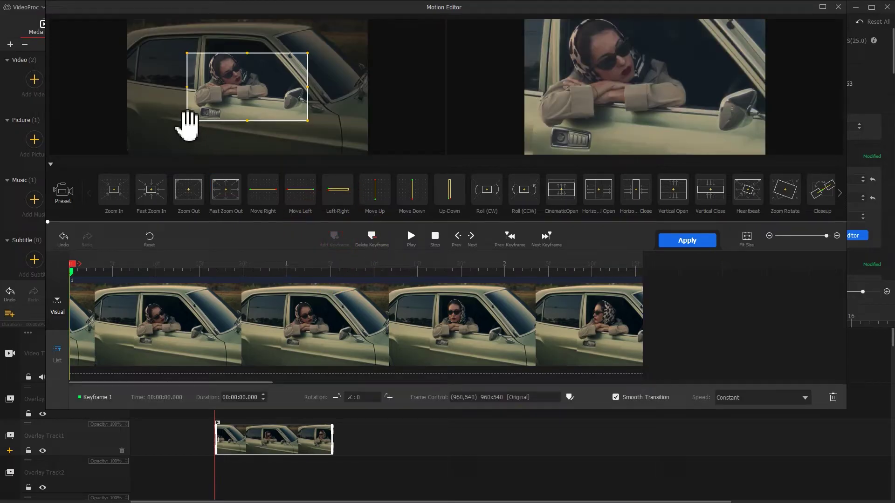
pyautogui.moveTo(186, 120); pyautogui.dragTo(129, 153)
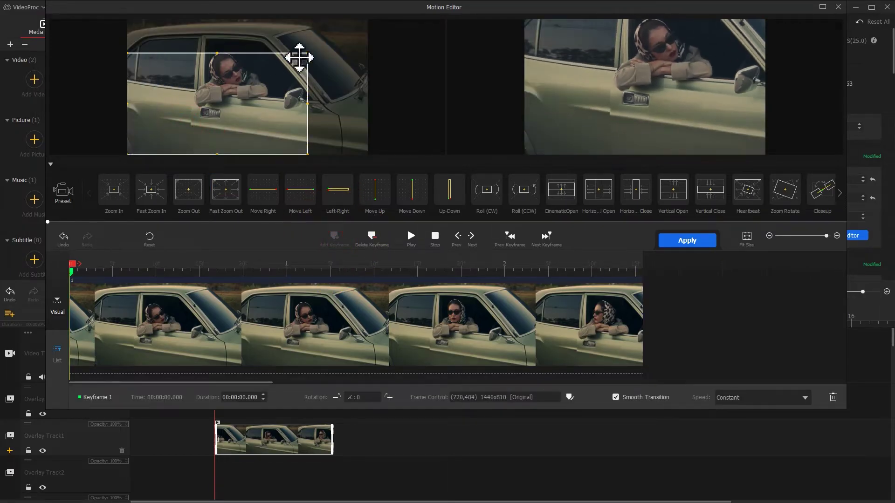
pyautogui.moveTo(306, 52); pyautogui.dragTo(360, 29)
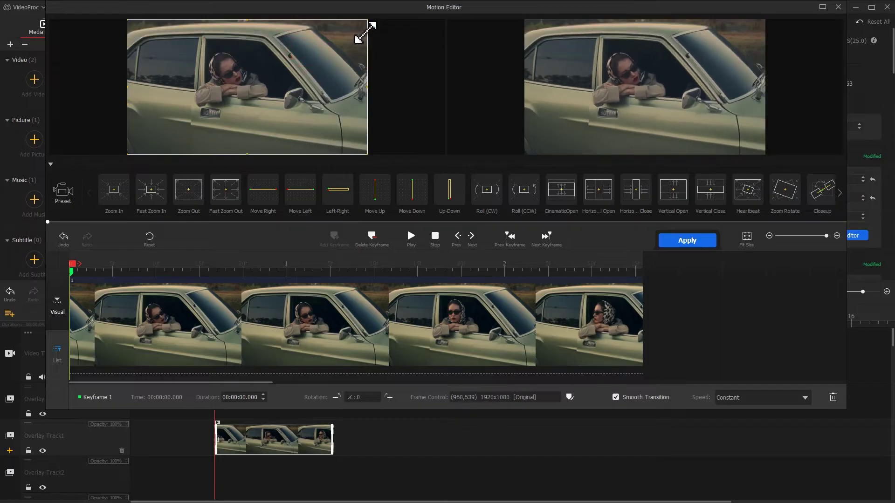
pyautogui.click(228, 266)
pyautogui.press('Left')
pyautogui.press('Left')
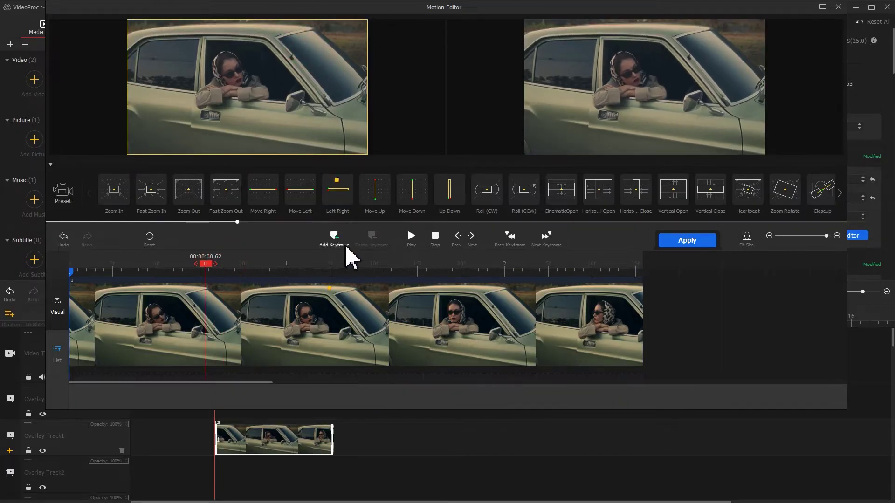
pyautogui.click(345, 245)
# Set keyframe 2's frame width to 3700 with Smooth Speed Down 1 easing
pyautogui.click(569, 397)
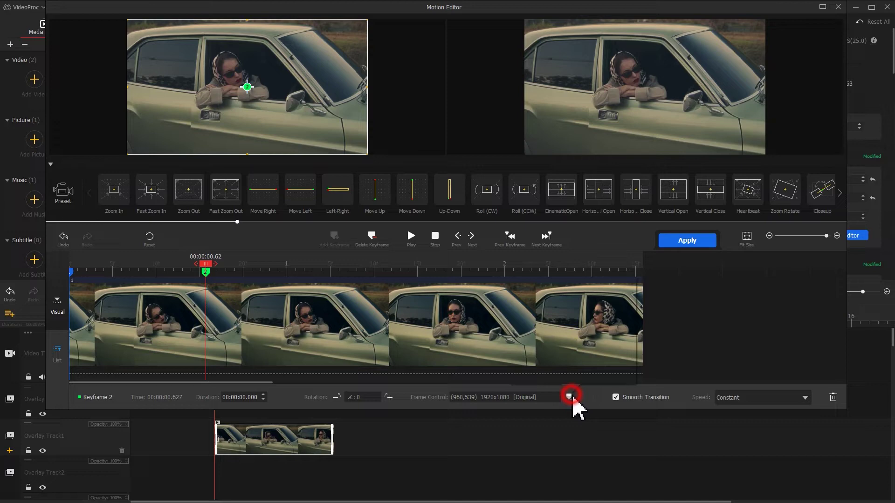
pyautogui.doubleClick(583, 351)
pyautogui.write('3700')
pyautogui.press('Return')
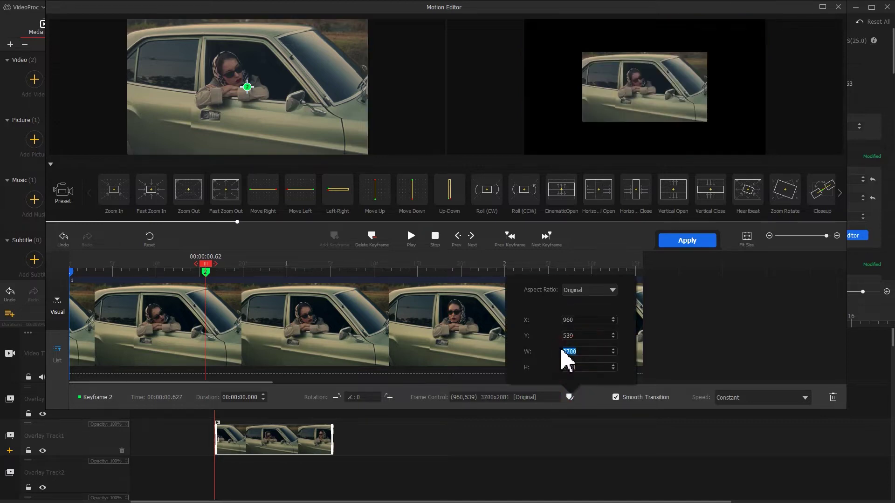
pyautogui.click(742, 400)
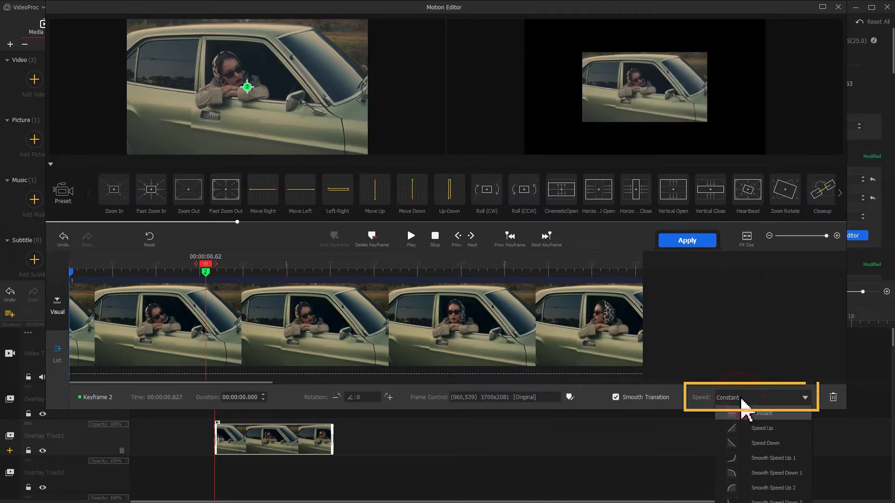
pyautogui.click(767, 470)
# Add a third keyframe at the clip's end and apply the motion
pyautogui.click(629, 276)
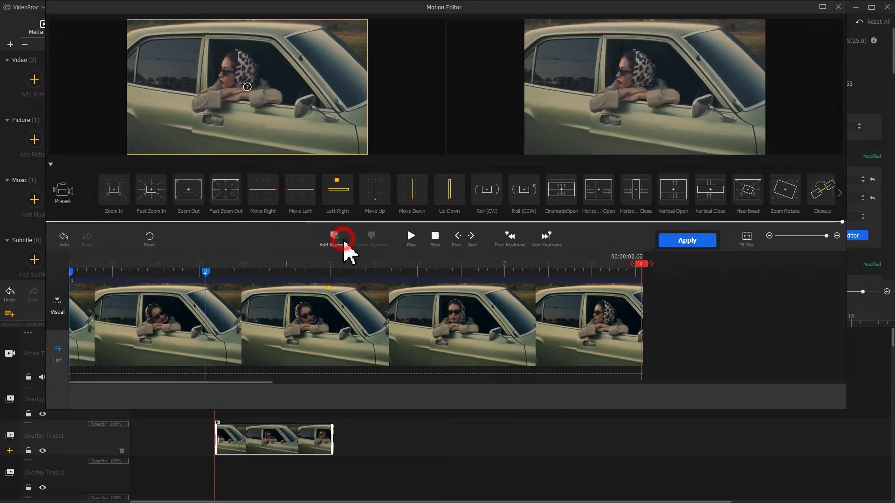
pyautogui.click(344, 242)
pyautogui.click(642, 273)
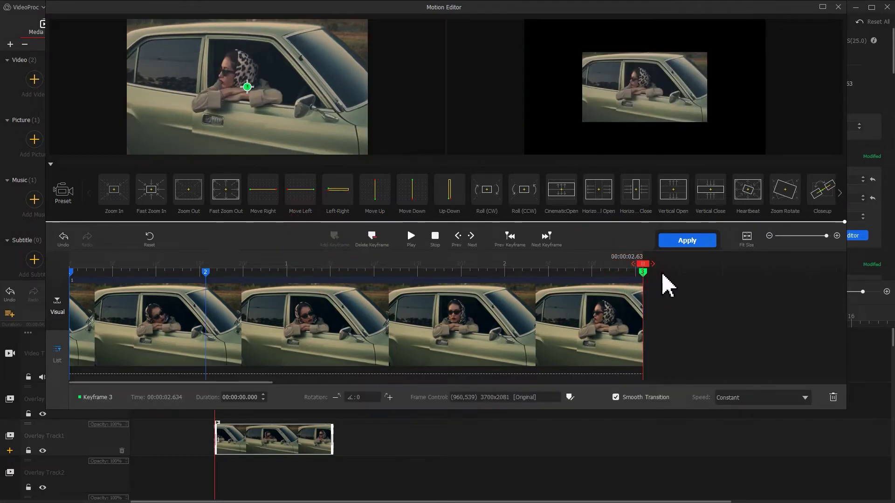
pyautogui.click(689, 242)
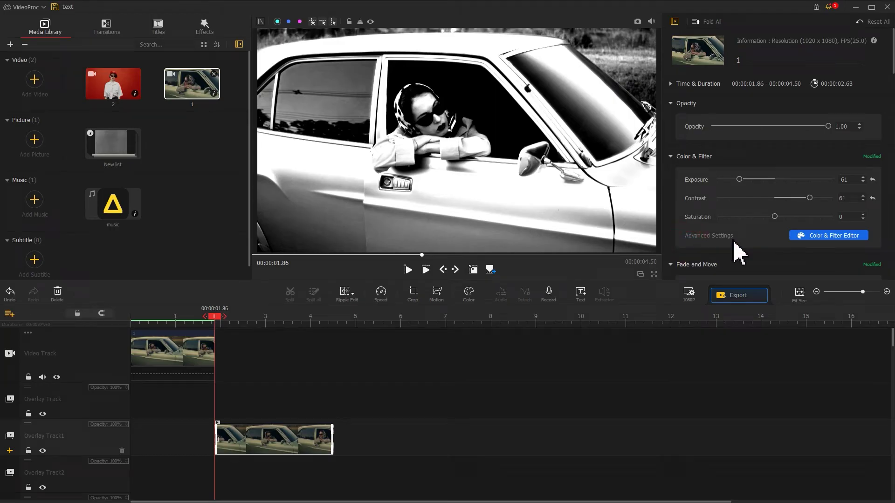
# Turn on a 0.26 s progressive fade-out and set the clip's blend mode to Color Dodge
pyautogui.moveTo(892, 51); pyautogui.dragTo(885, 108)
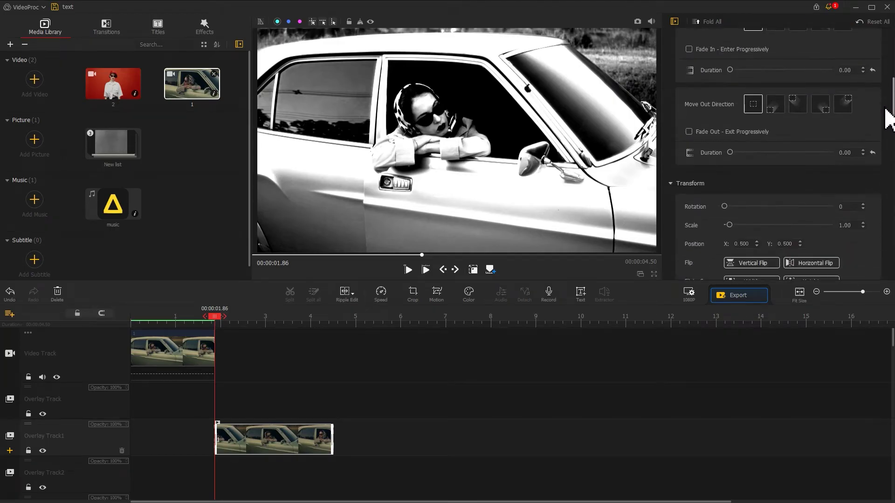
pyautogui.click(752, 132)
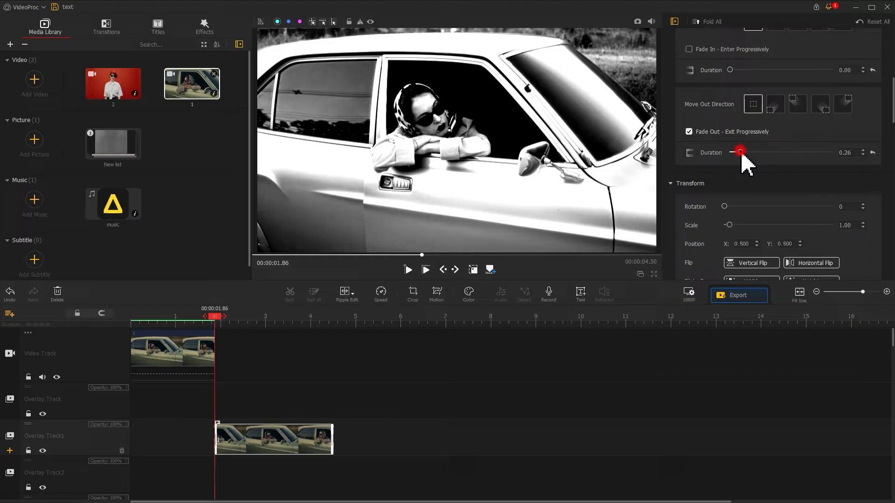
pyautogui.moveTo(891, 105); pyautogui.dragTo(869, 272)
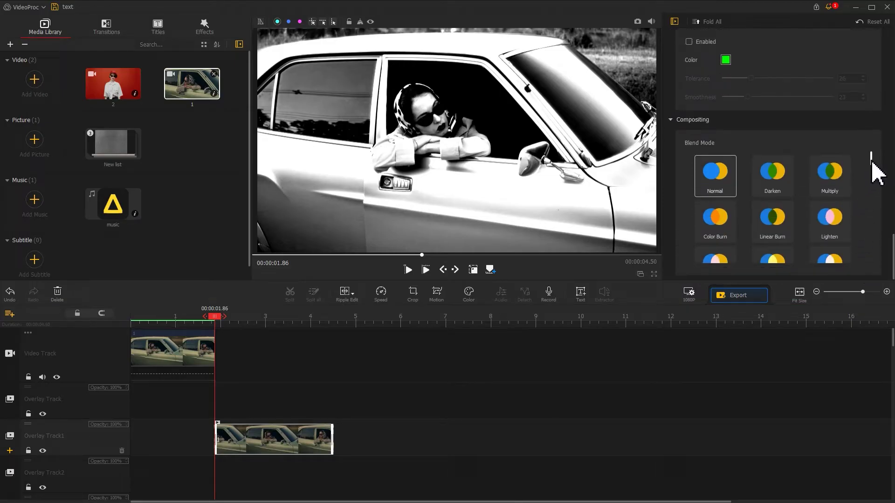
pyautogui.moveTo(872, 163); pyautogui.dragTo(872, 193)
pyautogui.click(782, 196)
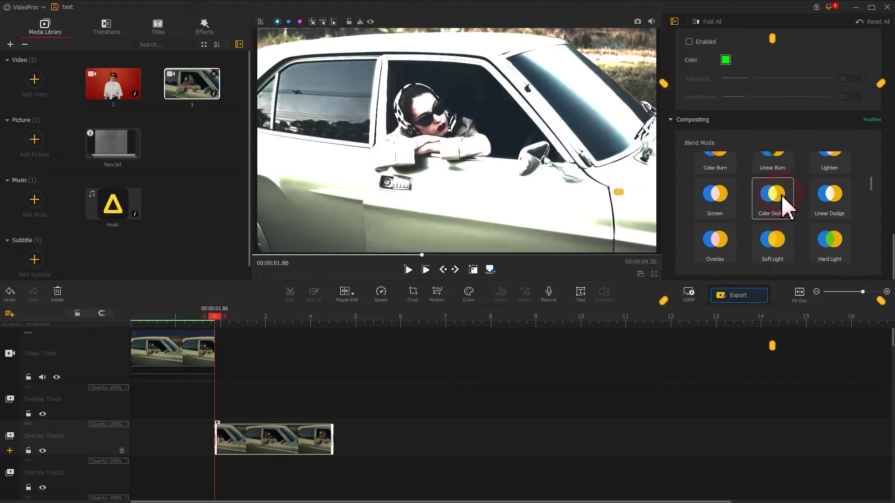
# Add the cream picture to the Video Track and the texture to the Overlay Track, both stretched to 15.40 s
pyautogui.doubleClick(121, 153)
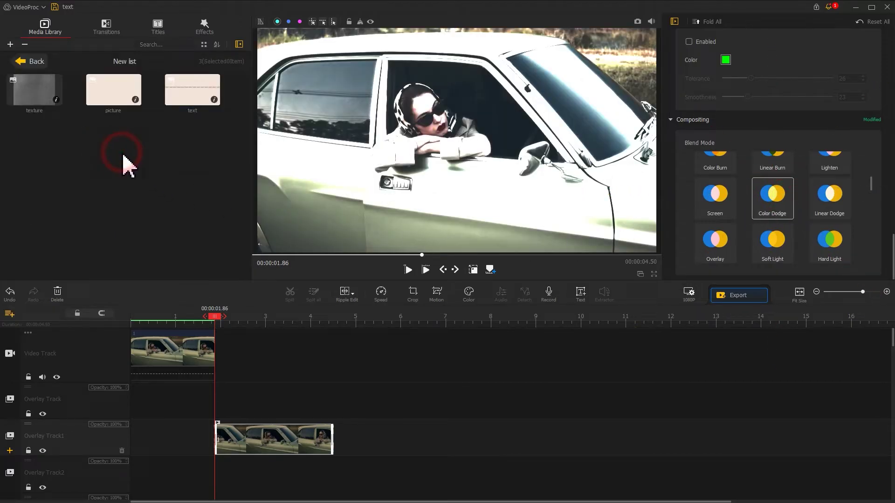
pyautogui.moveTo(130, 106); pyautogui.dragTo(293, 356)
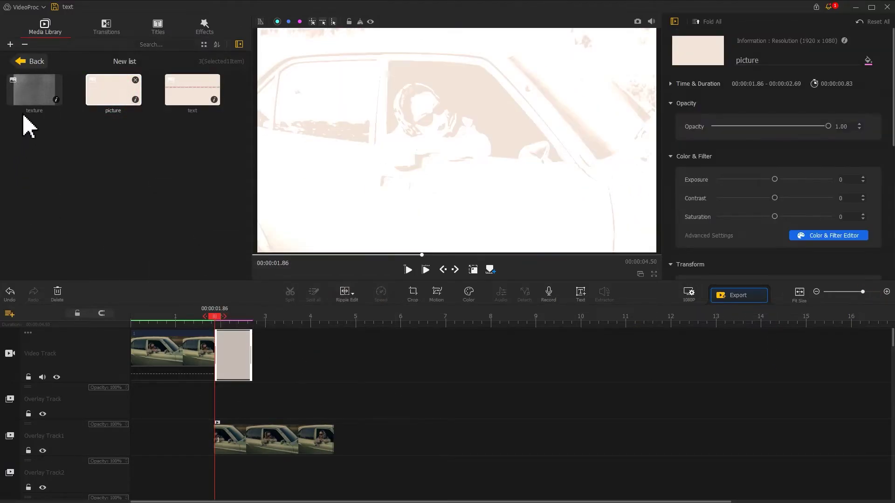
pyautogui.moveTo(34, 90); pyautogui.dragTo(226, 402)
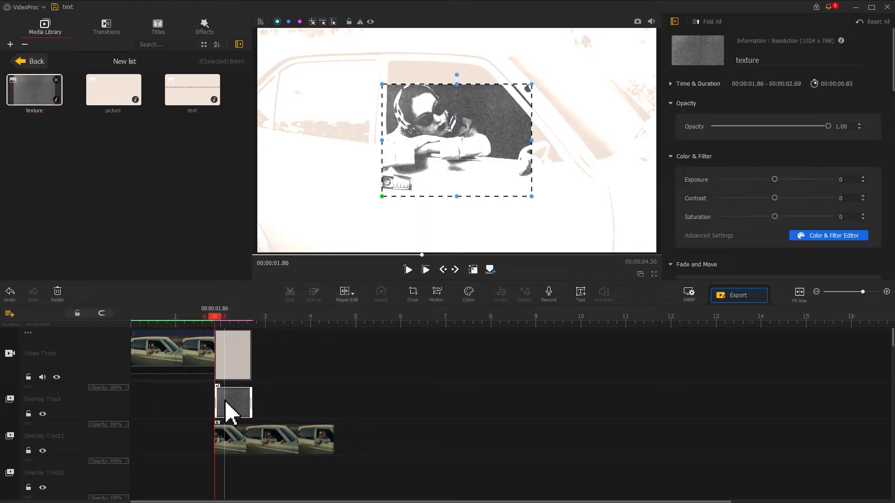
pyautogui.moveTo(246, 354); pyautogui.dragTo(820, 355)
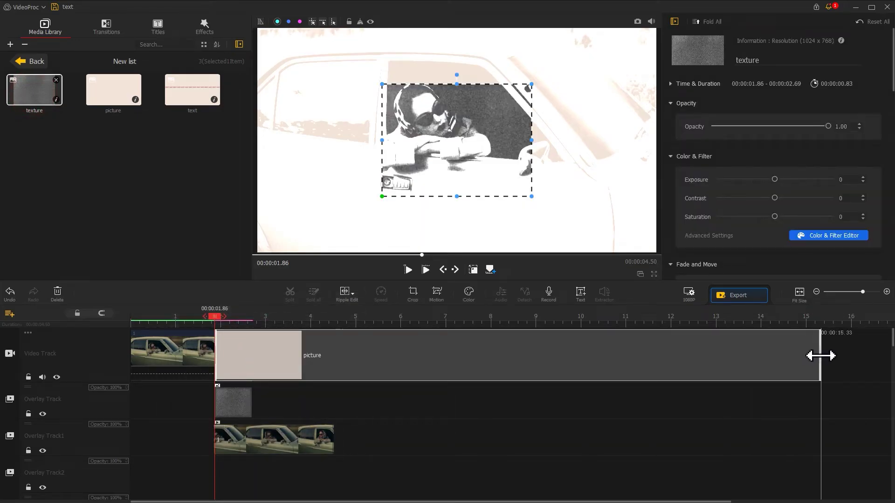
pyautogui.moveTo(249, 400); pyautogui.dragTo(822, 395)
# Resize the texture overlay over the car shot to scale 0.36
pyautogui.click(318, 411)
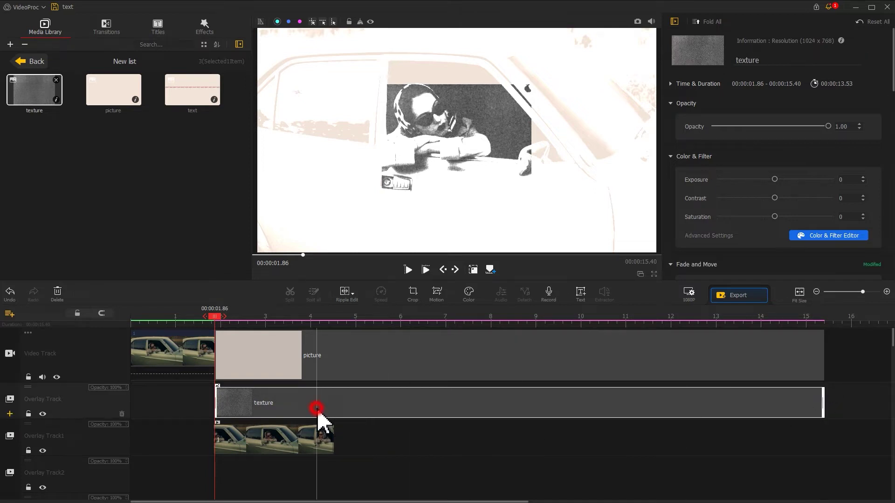
pyautogui.click(472, 269)
pyautogui.moveTo(531, 140); pyautogui.dragTo(561, 140)
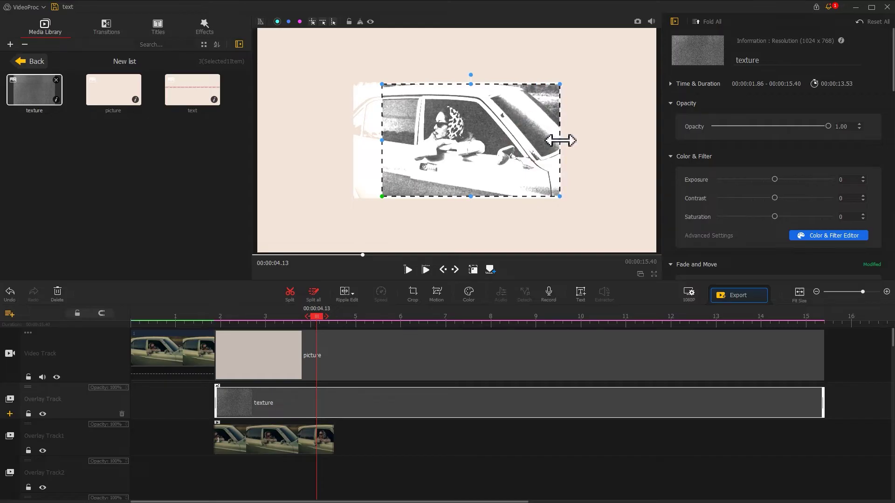
pyautogui.moveTo(382, 141); pyautogui.dragTo(353, 143)
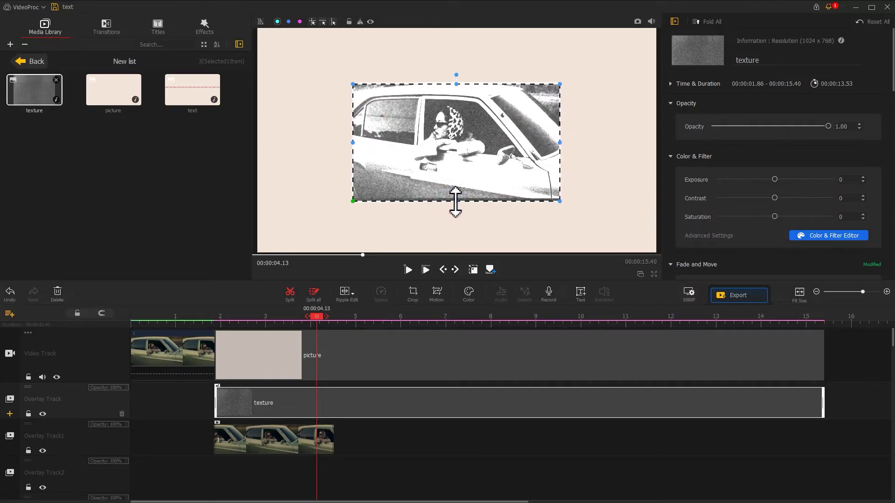
pyautogui.moveTo(455, 201); pyautogui.dragTo(456, 198)
pyautogui.moveTo(455, 84); pyautogui.dragTo(458, 82)
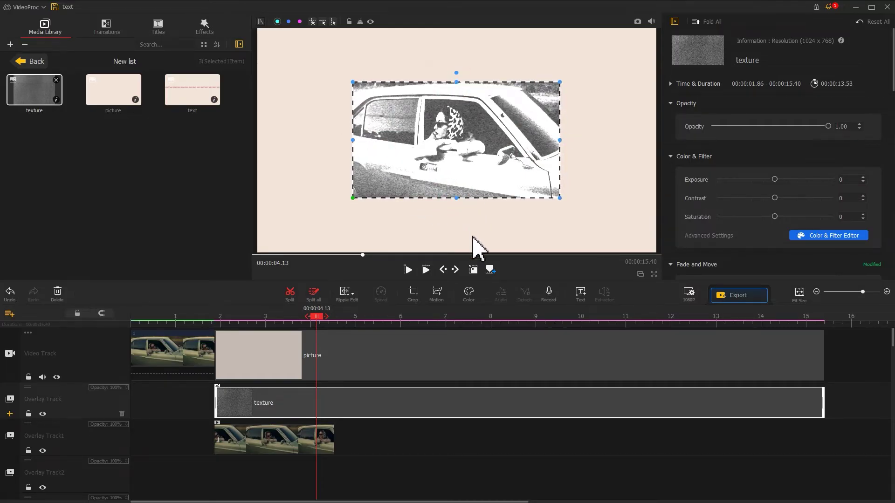
pyautogui.click(473, 269)
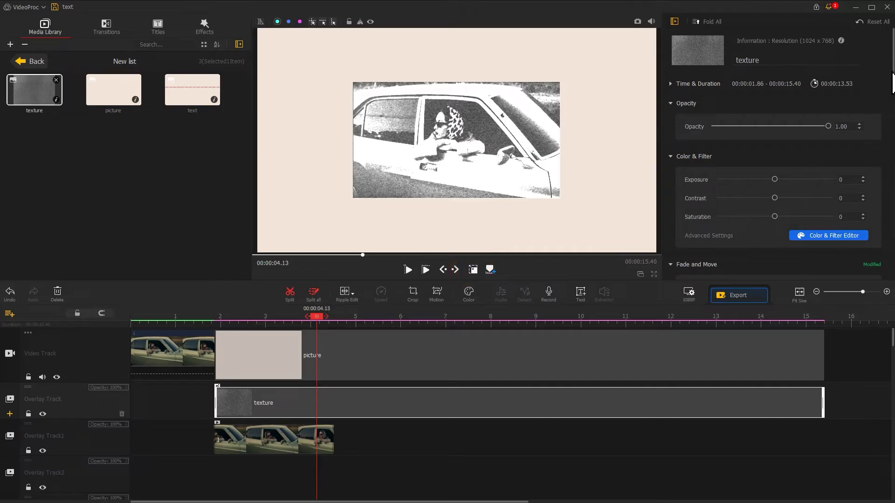
# Give the texture overlay a 0.78 s progressive fade-in
pyautogui.moveTo(892, 81); pyautogui.dragTo(888, 139)
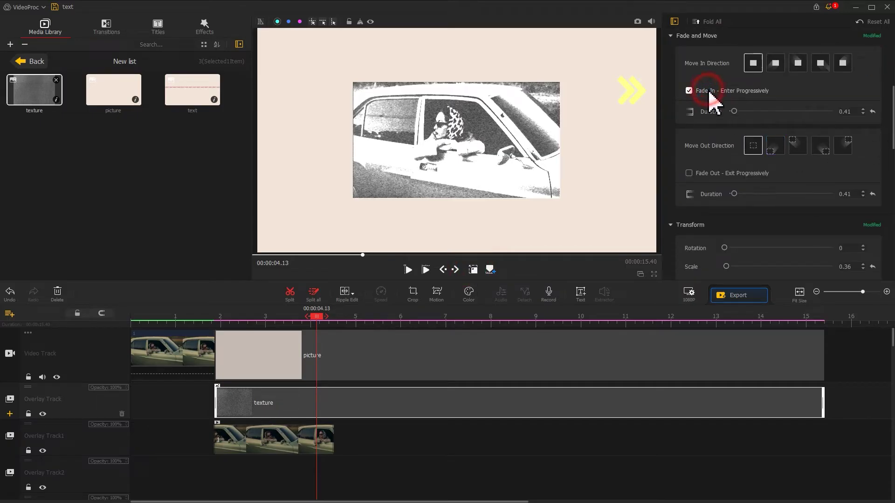
pyautogui.click(740, 112)
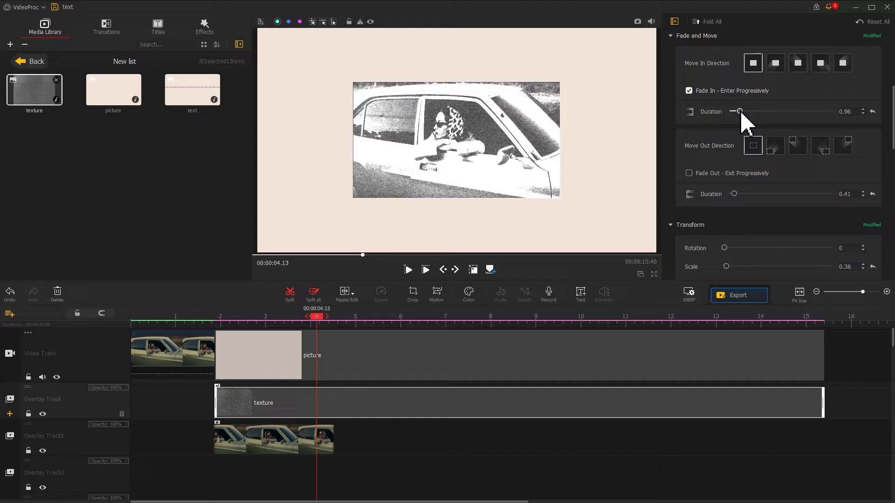
pyautogui.moveTo(319, 320); pyautogui.dragTo(322, 321)
# Add the red-background clip to Overlay Track2 and trim it to end at 15.40 s
pyautogui.click(22, 61)
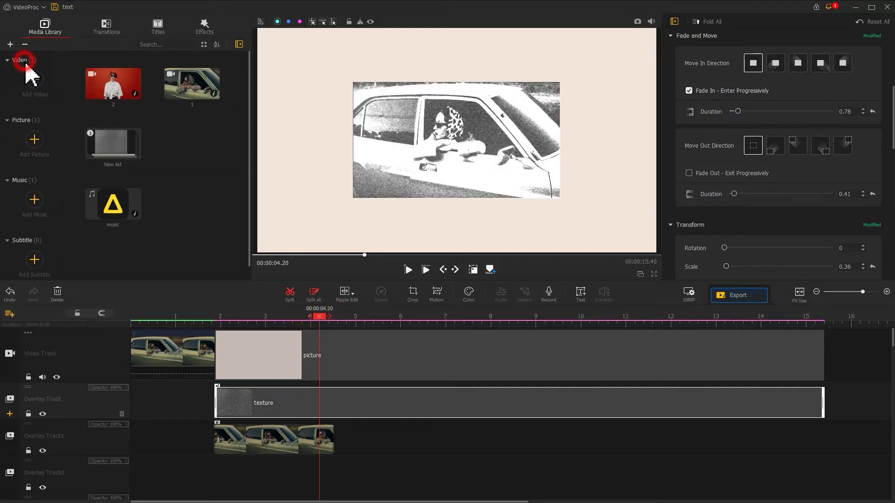
pyautogui.moveTo(114, 83); pyautogui.dragTo(343, 480)
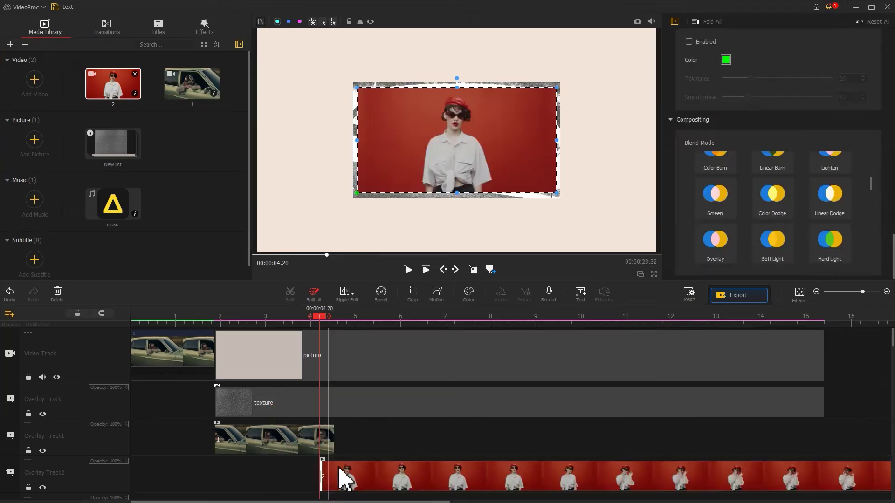
pyautogui.scroll(-1, 373, 327)
pyautogui.moveTo(593, 322); pyautogui.dragTo(636, 322)
pyautogui.click(291, 295)
pyautogui.click(659, 479)
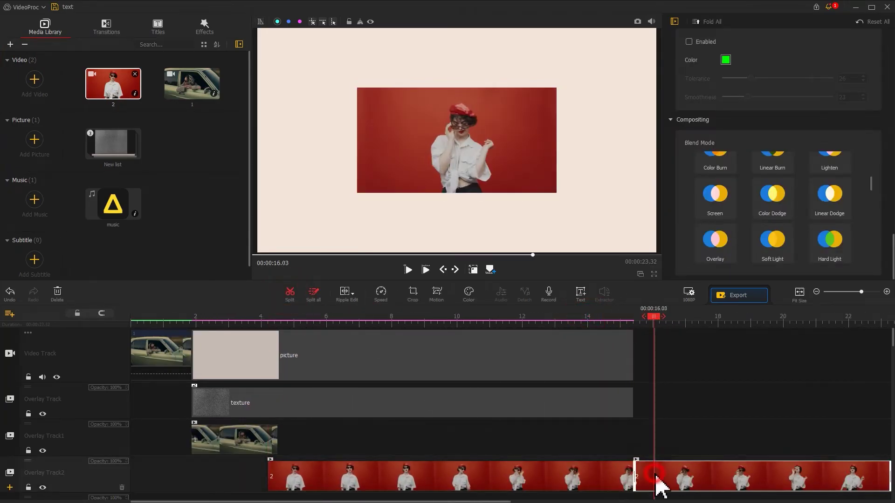
pyautogui.press('Delete')
# Enlarge the red overlay to fill the texture frame, then bring up the colour editor
pyautogui.click(386, 475)
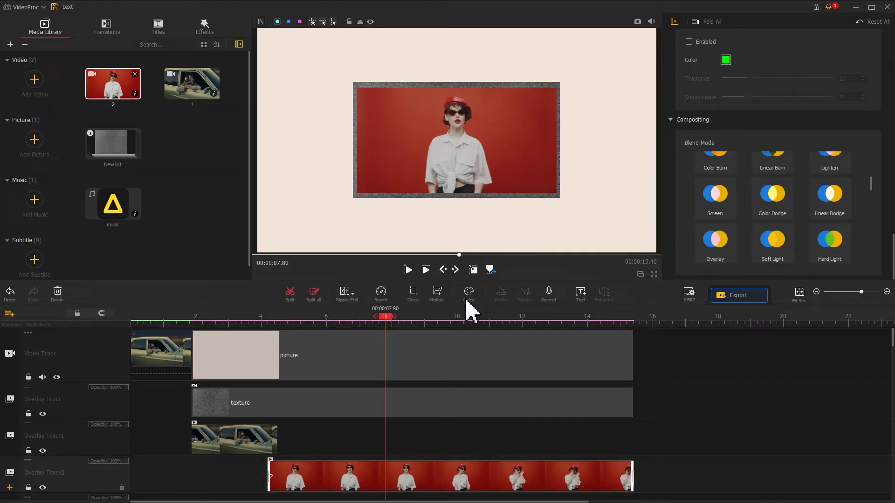
pyautogui.click(471, 273)
pyautogui.moveTo(366, 187); pyautogui.dragTo(346, 200)
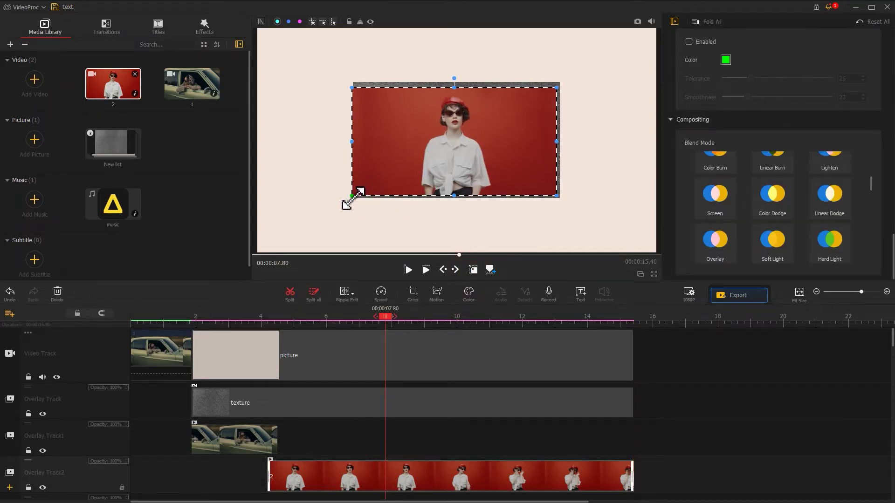
pyautogui.moveTo(558, 86); pyautogui.dragTo(562, 83)
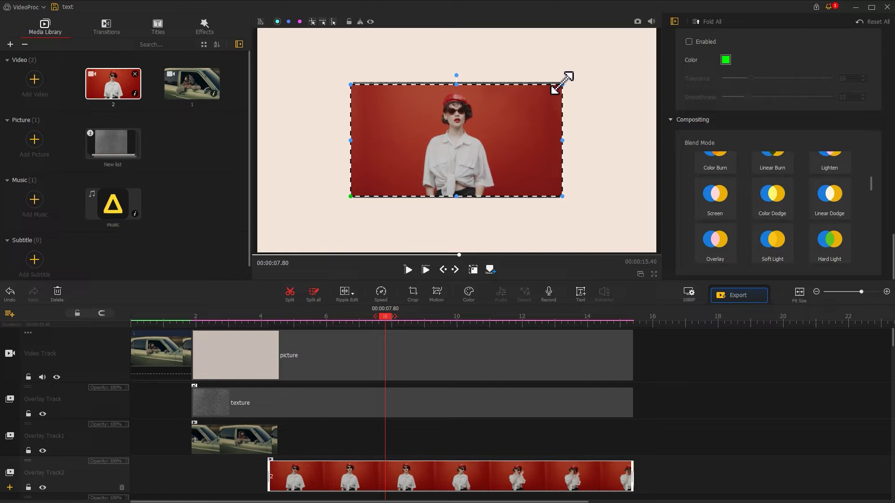
pyautogui.moveTo(457, 83); pyautogui.dragTo(456, 82)
pyautogui.moveTo(456, 196); pyautogui.dragTo(456, 197)
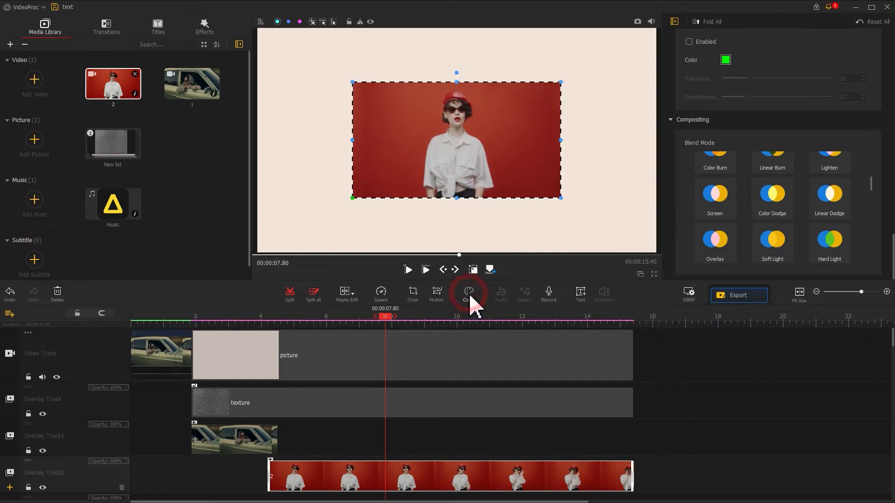
pyautogui.click(469, 295)
pyautogui.moveTo(404, 112); pyautogui.dragTo(538, 63)
# Apply the Mono filter to the woman clip and give it a progressive fade-in
pyautogui.click(221, 106)
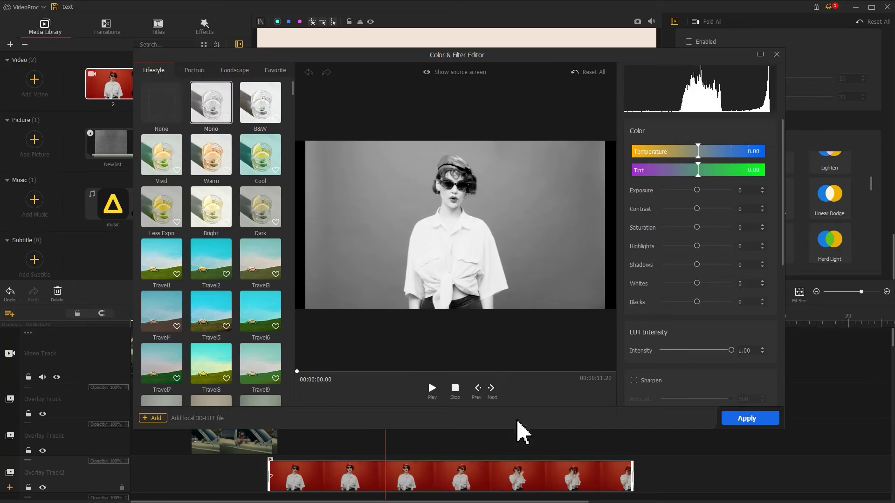
pyautogui.click(776, 422)
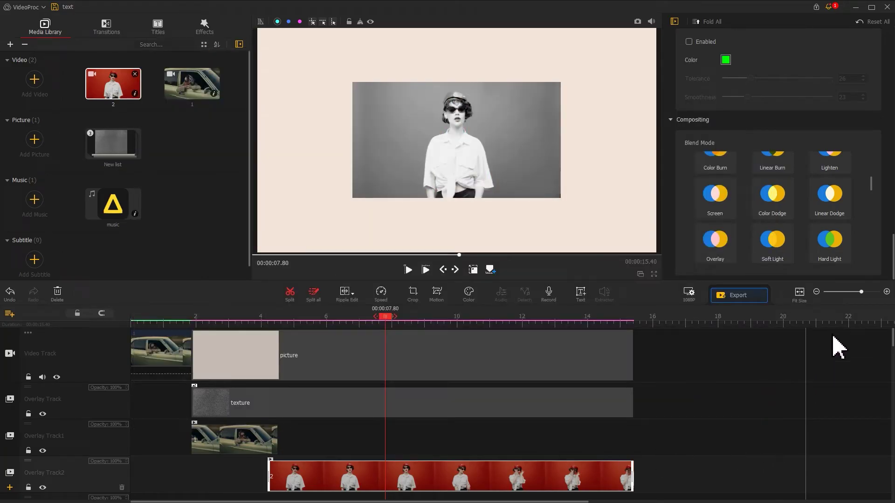
pyautogui.moveTo(890, 260); pyautogui.dragTo(888, 105)
pyautogui.click(749, 95)
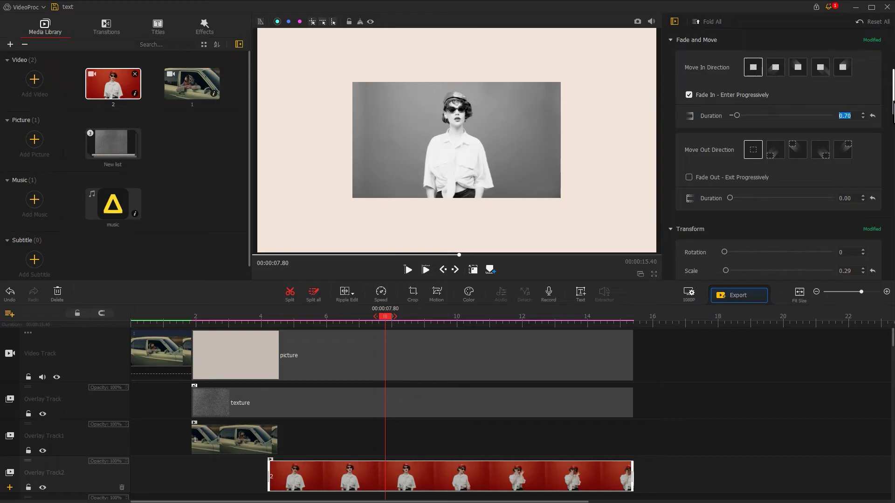
# Add the text clip on Overlay Track3 up to 15.40 s with a 0.32 s fade-in
pyautogui.moveTo(892, 93); pyautogui.dragTo(860, 284)
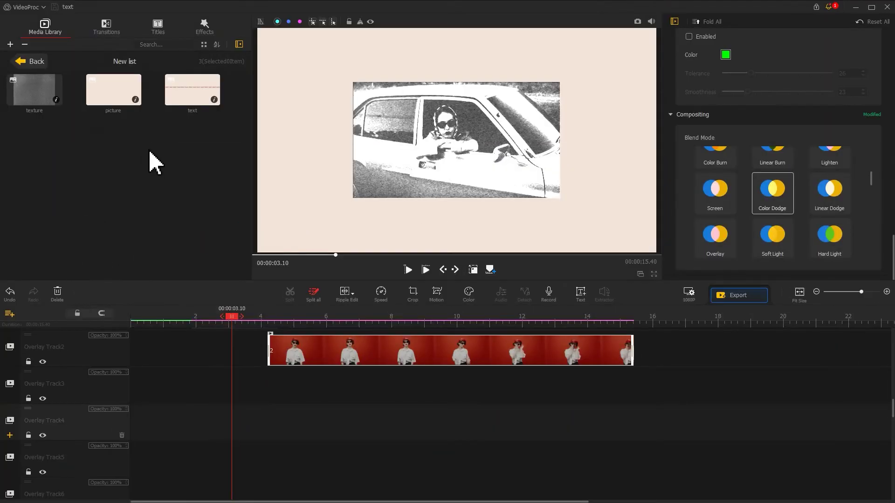
pyautogui.moveTo(181, 104); pyautogui.dragTo(633, 386)
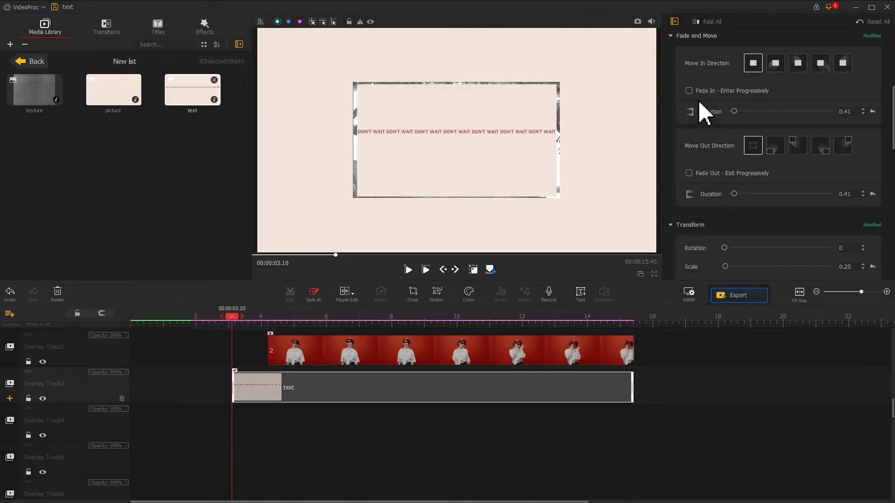
pyautogui.click(689, 90)
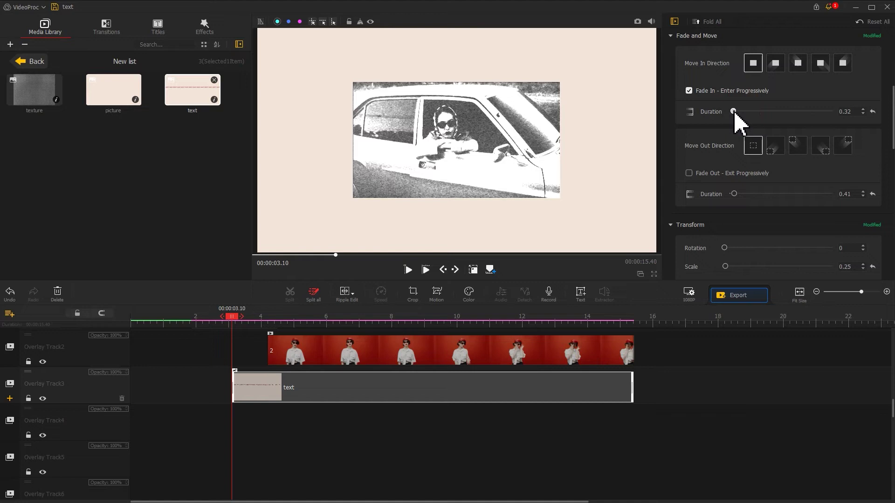
pyautogui.moveTo(884, 131); pyautogui.dragTo(868, 174)
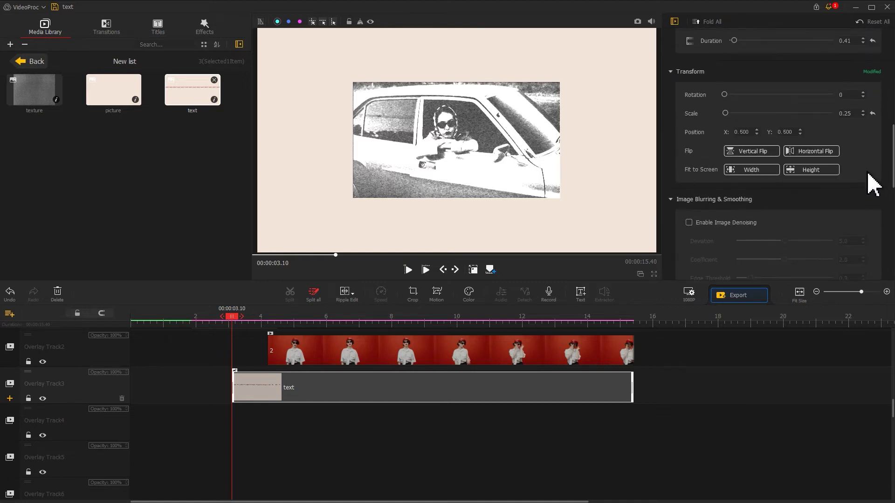
# At 6.6 s, crop the text clip to a thin DON'T WAIT band across the woman shot
pyautogui.click(346, 395)
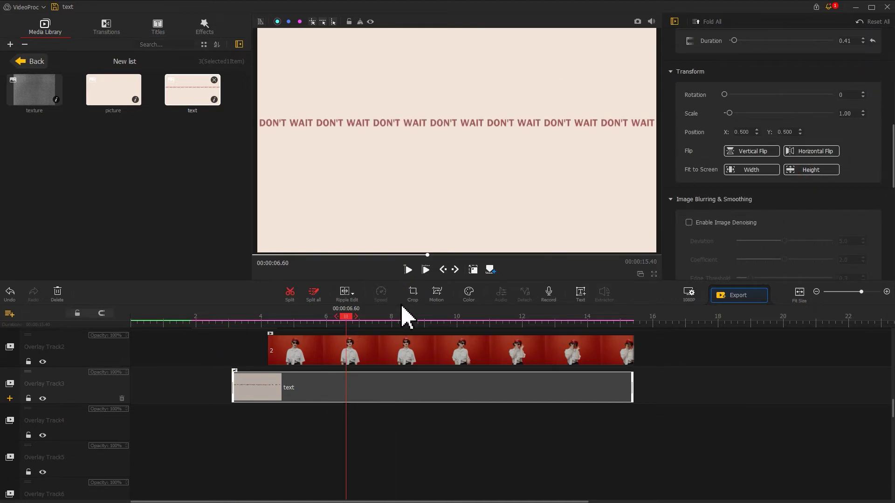
pyautogui.click(415, 292)
pyautogui.moveTo(296, 292); pyautogui.dragTo(309, 200)
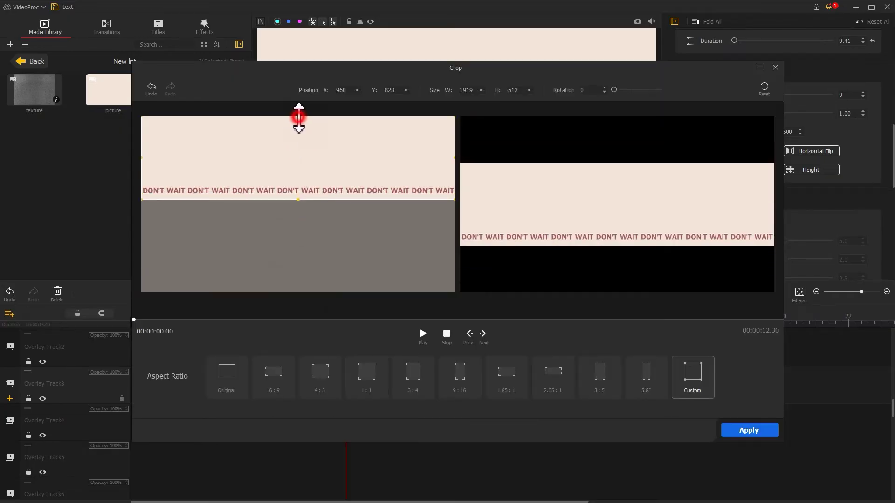
pyautogui.moveTo(297, 114); pyautogui.dragTo(299, 183)
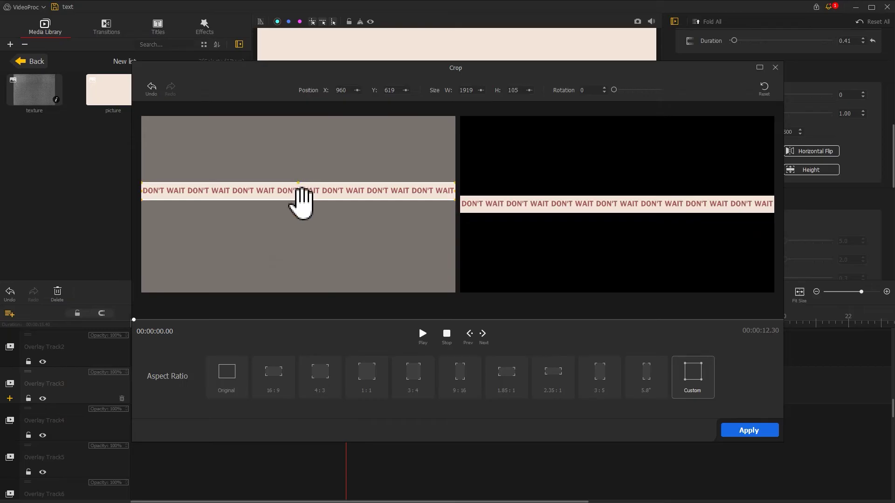
pyautogui.click(736, 431)
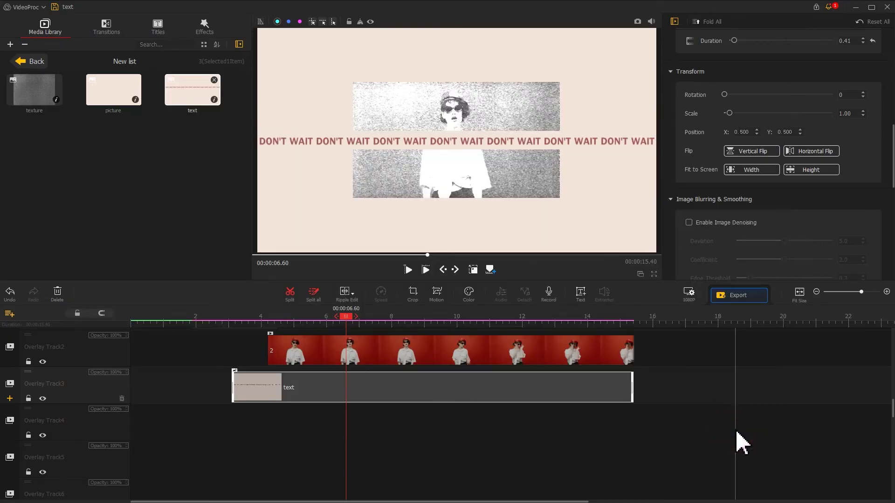
# Add a starting motion keyframe with Custom ratio, height 85 and X 1440
pyautogui.click(438, 297)
pyautogui.click(335, 235)
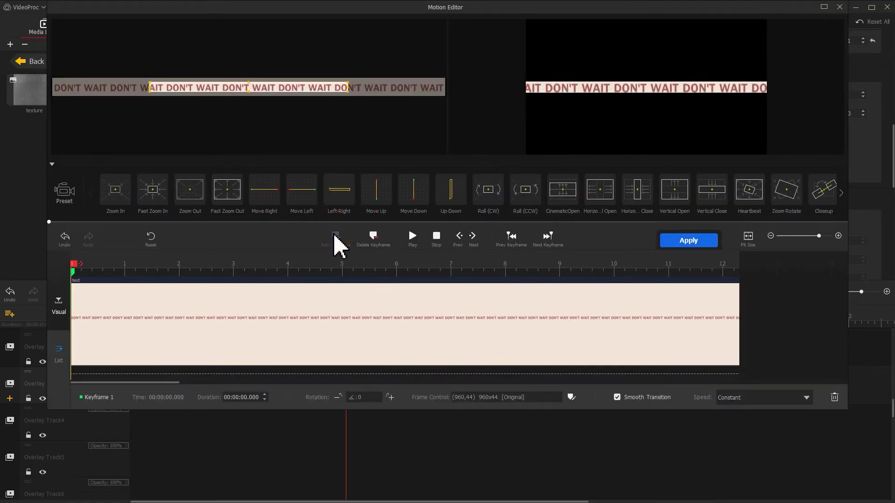
pyautogui.click(571, 397)
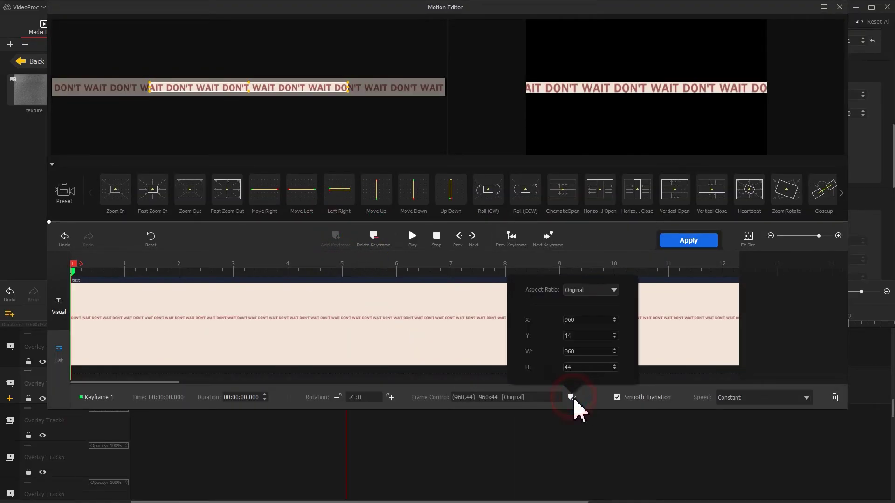
pyautogui.click(580, 294)
pyautogui.click(579, 363)
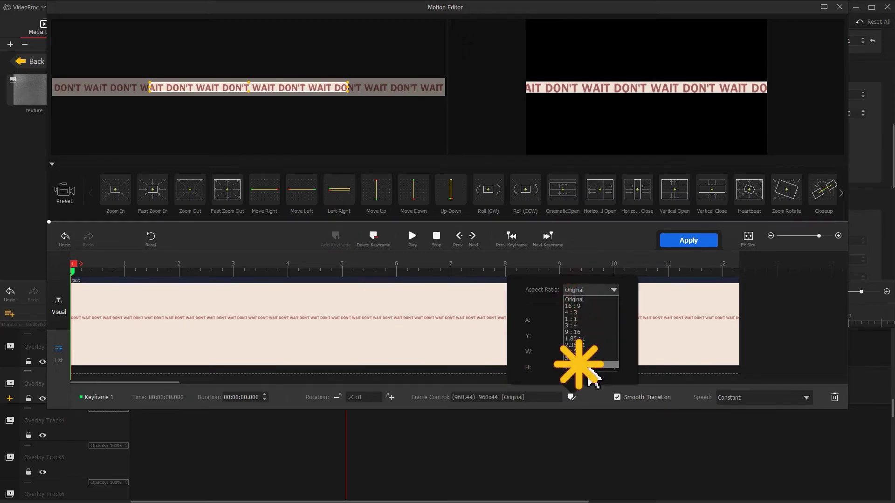
pyautogui.click(583, 366)
pyautogui.write('85')
pyautogui.press('Return')
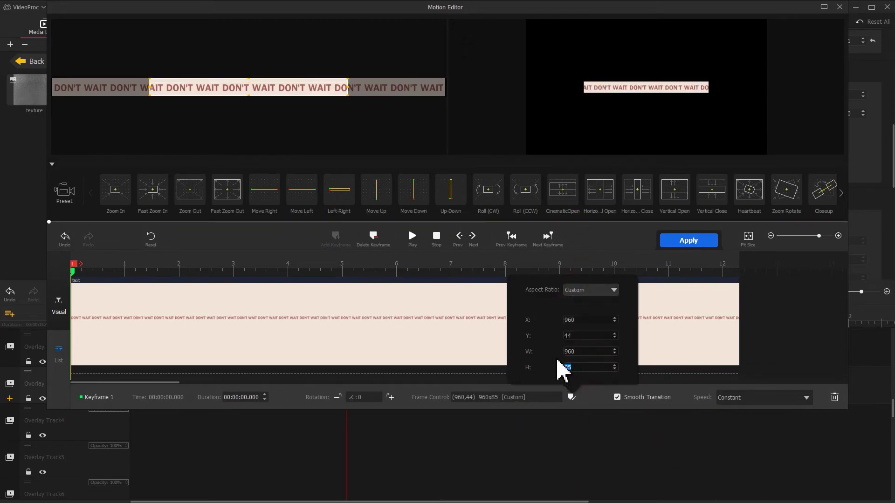
pyautogui.write('1440')
pyautogui.press('Return')
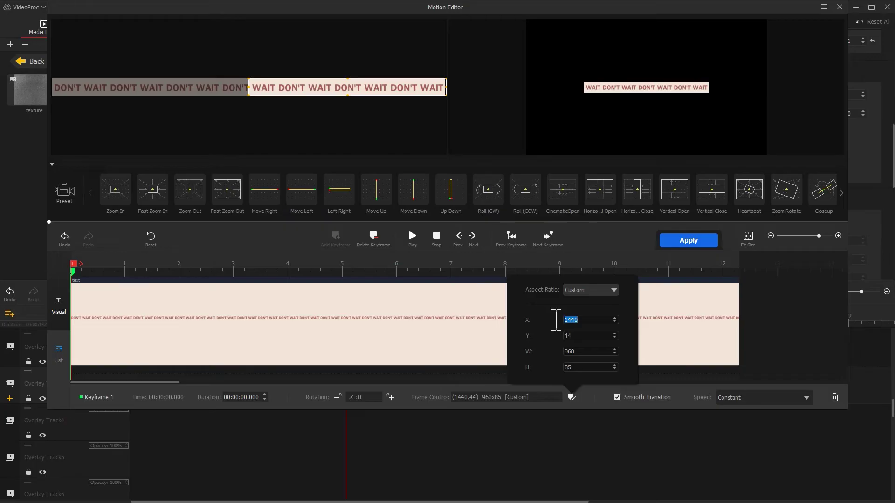
# Add keyframes at 8 s (X 480) and 12.3 s, then apply the motion
pyautogui.click(503, 264)
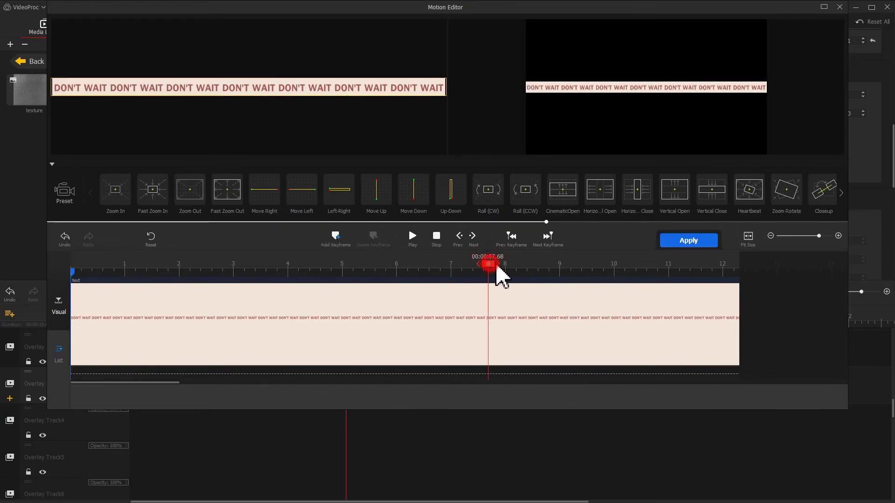
pyautogui.click(336, 235)
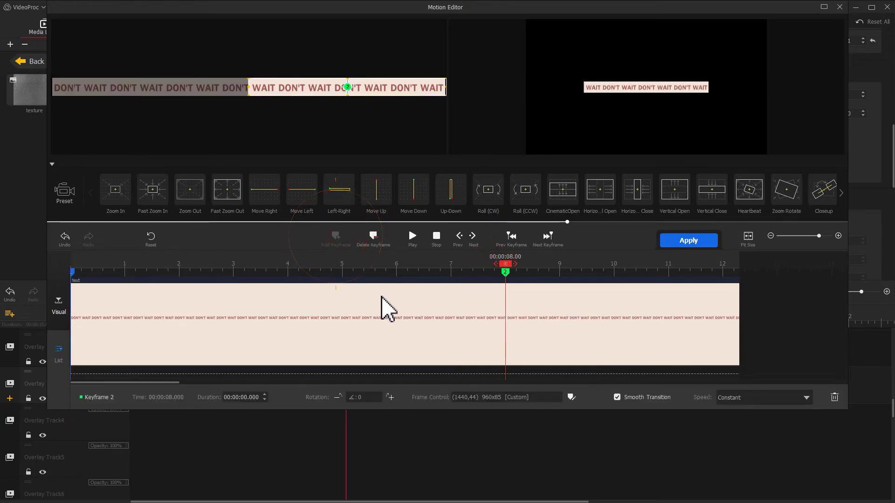
pyautogui.click(571, 398)
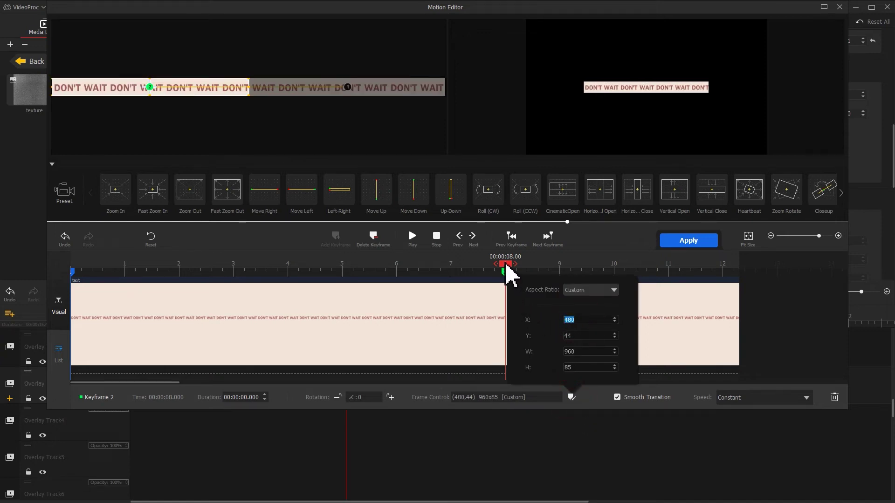
pyautogui.moveTo(506, 266); pyautogui.dragTo(758, 271)
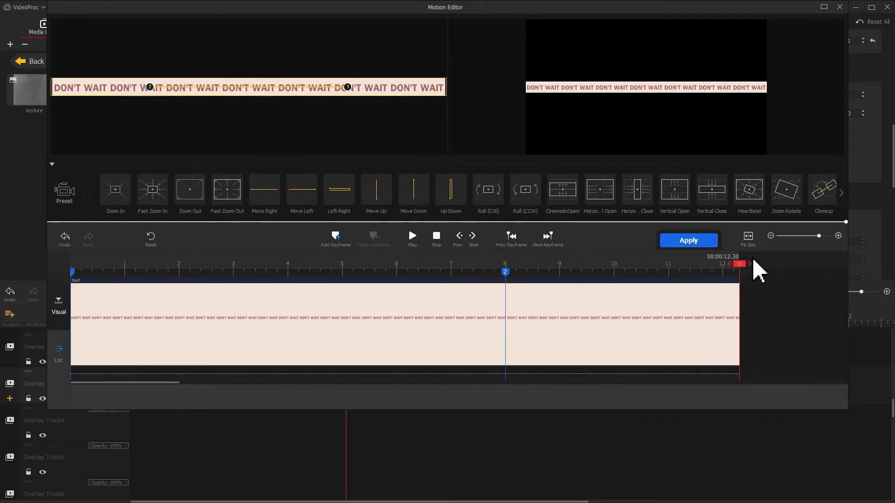
pyautogui.click(337, 238)
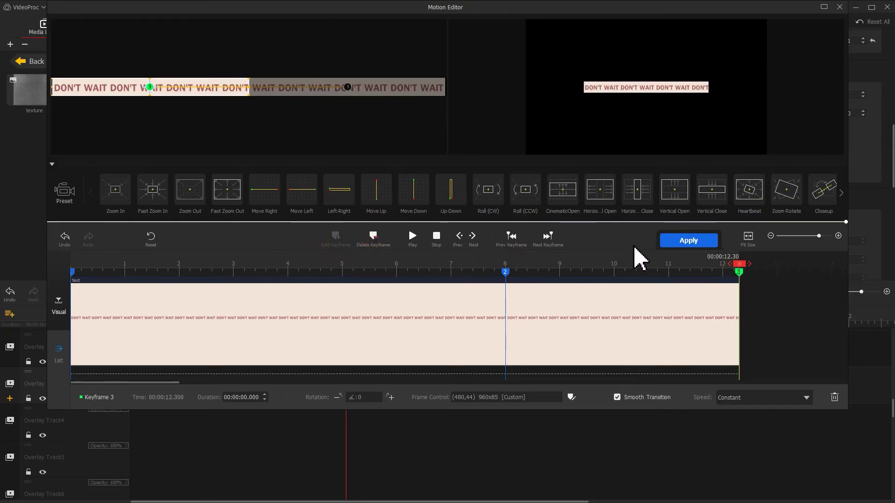
pyautogui.click(670, 241)
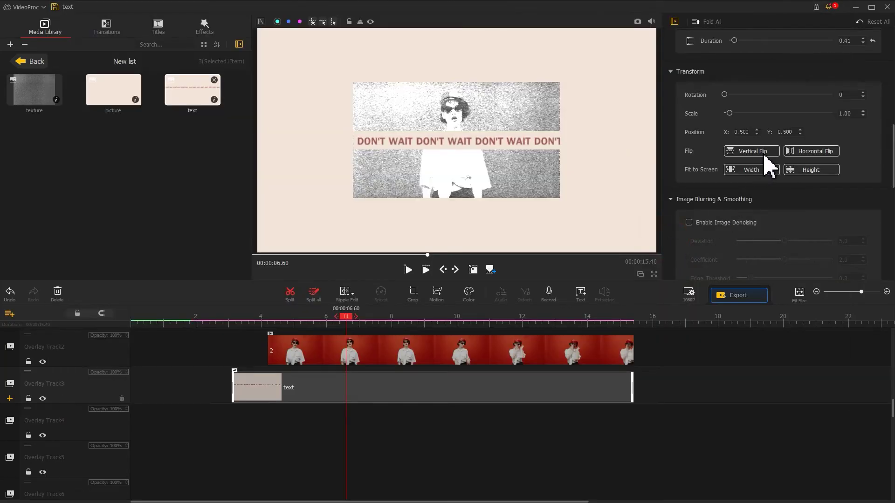
# Move the text strip to the top and paste a copy on Overlay Track4 starting at 3.10 s
pyautogui.moveTo(796, 132); pyautogui.dragTo(787, 132)
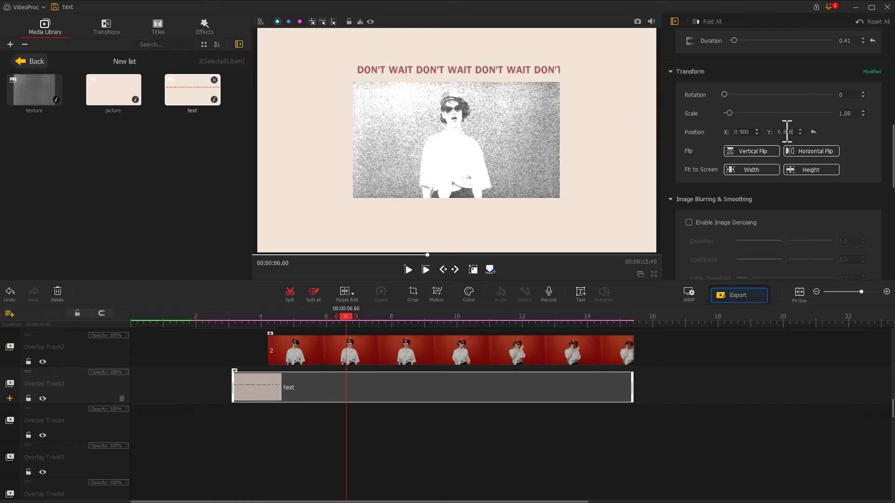
pyautogui.click(319, 410)
pyautogui.hotkey('ctrl', 'c')
pyautogui.rightClick(291, 410)
pyautogui.click(308, 431)
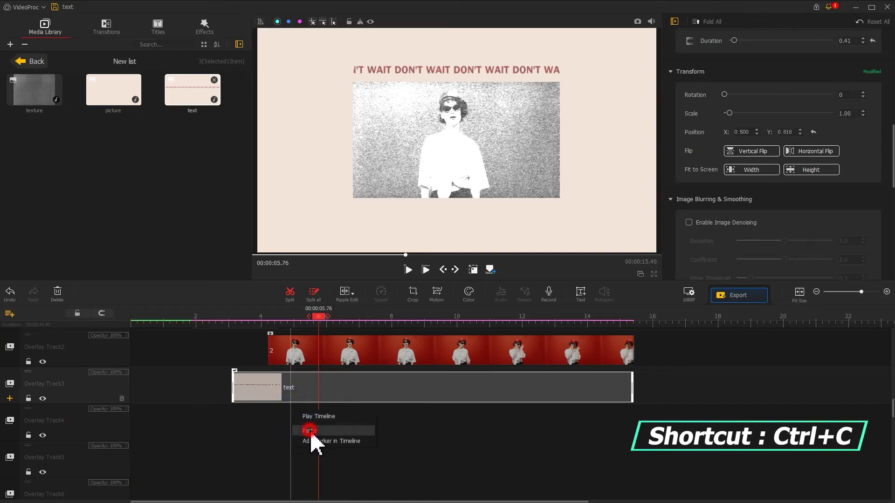
pyautogui.moveTo(301, 420); pyautogui.dragTo(263, 425)
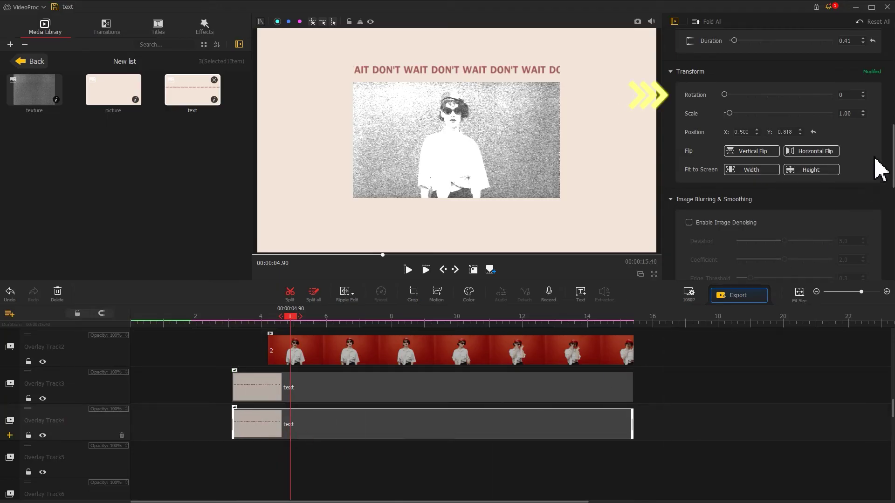
# Rotate the copied strip 180 and set its Position Y to 0.183
pyautogui.click(855, 95)
pyautogui.write('180')
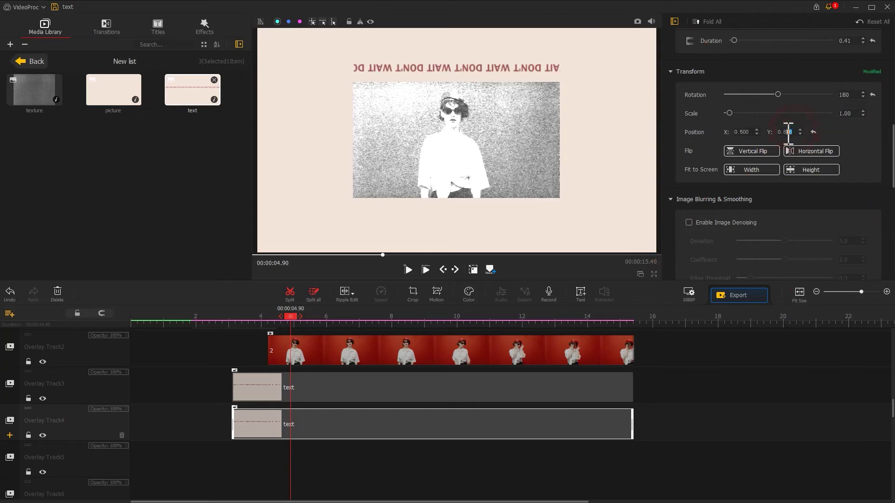
pyautogui.write('177')
pyautogui.press('Return')
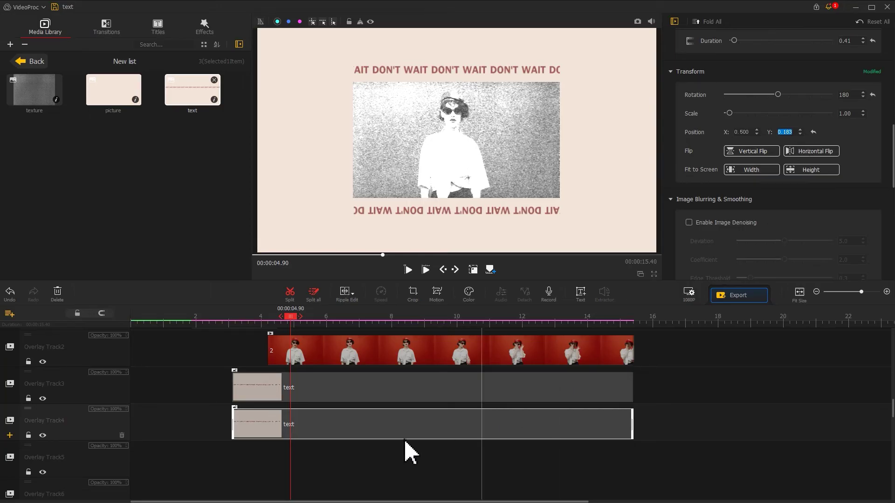
# Paste a copy on Overlay Track5, delete its 8 s and 12 s keyframes, and start it at X 1515
pyautogui.click(263, 391)
pyautogui.rightClick(262, 448)
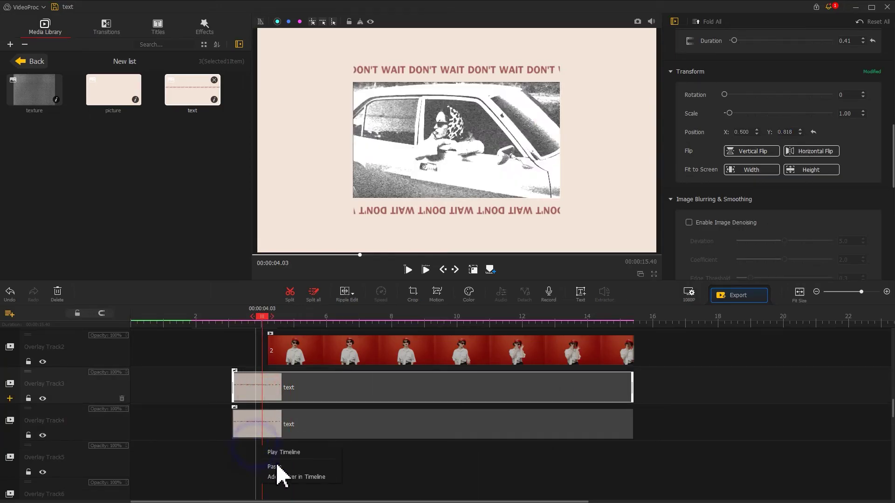
pyautogui.click(277, 467)
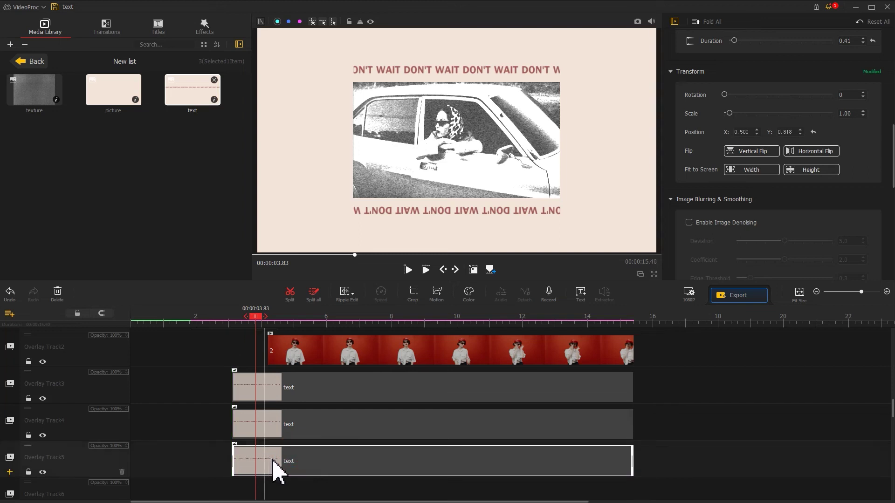
pyautogui.click(436, 292)
pyautogui.click(397, 271)
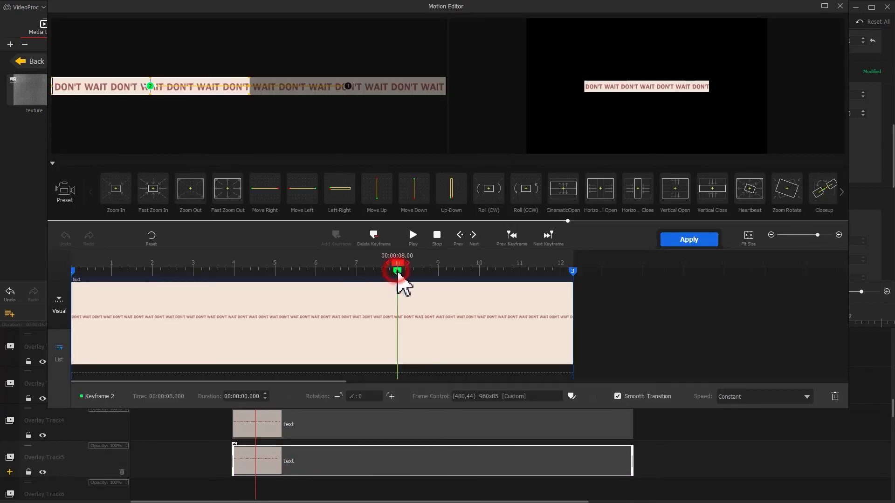
pyautogui.click(373, 235)
pyautogui.click(573, 270)
pyautogui.click(373, 235)
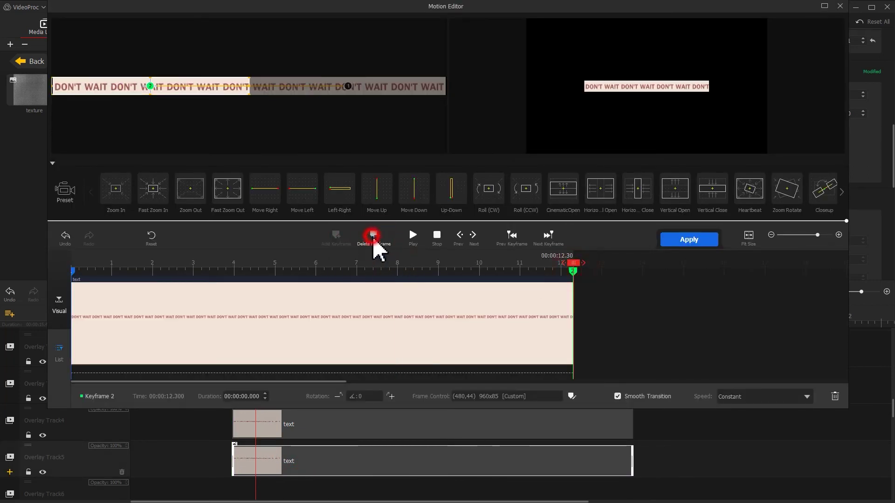
pyautogui.click(74, 272)
pyautogui.click(571, 396)
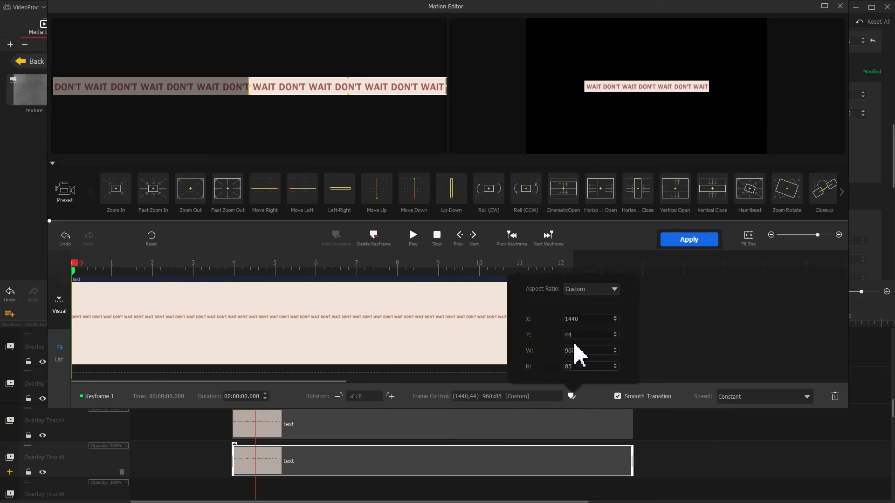
pyautogui.press('Tab')
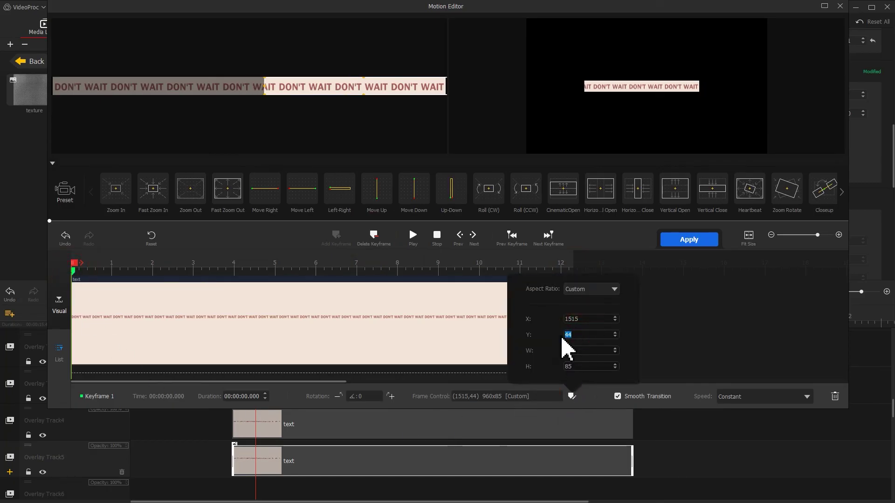
# Add keyframes at 11 s (X 280) and 12.30 s, then apply the motion
pyautogui.click(518, 264)
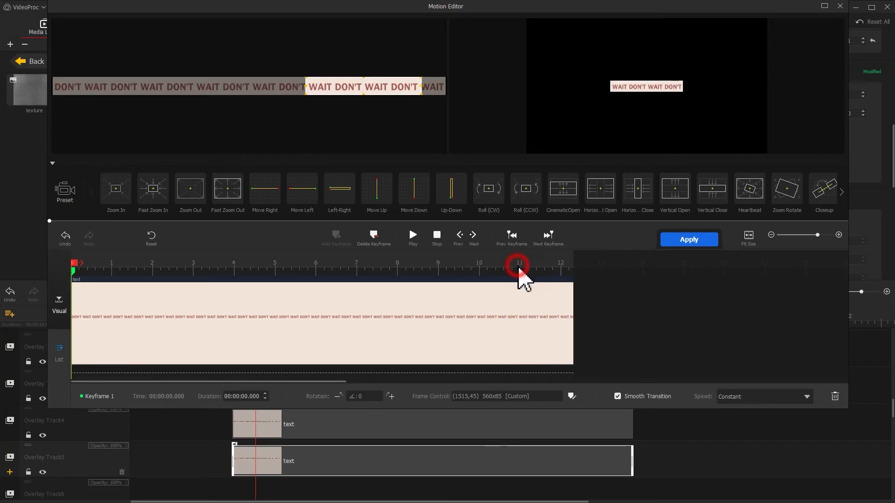
pyautogui.click(336, 239)
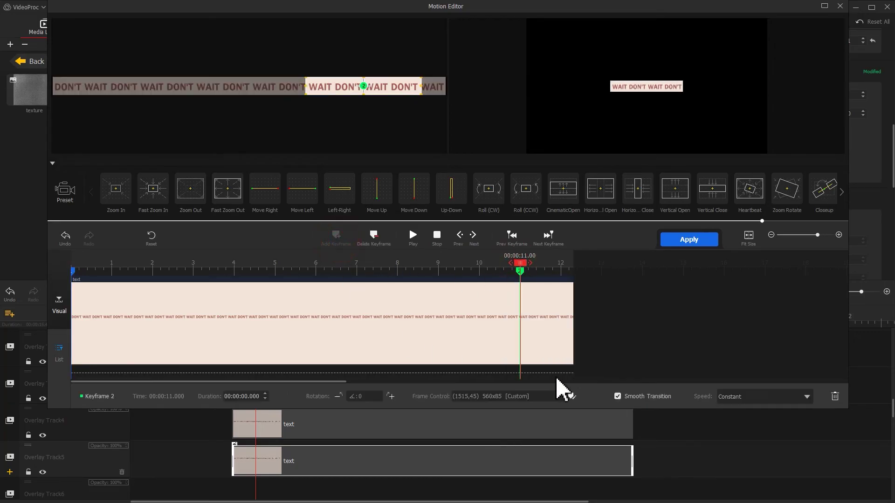
pyautogui.click(572, 396)
pyautogui.write('280')
pyautogui.press('Return')
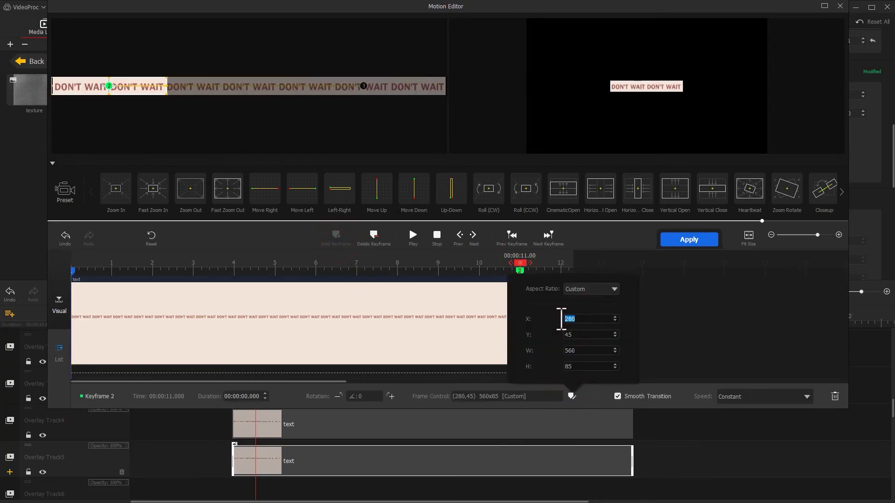
pyautogui.moveTo(523, 271); pyautogui.dragTo(574, 268)
pyautogui.click(338, 238)
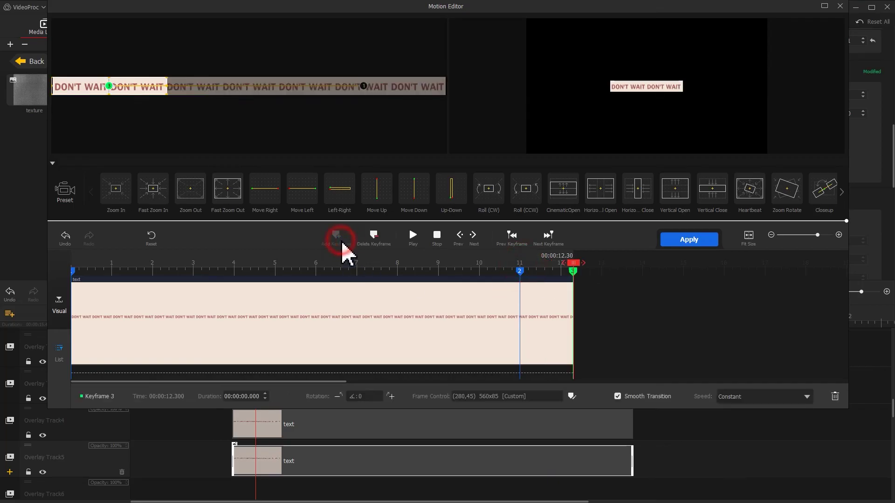
pyautogui.click(689, 239)
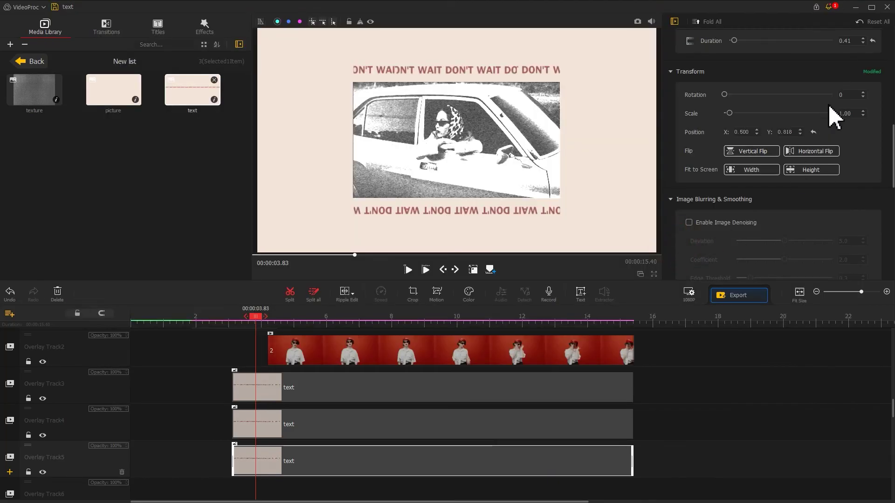
# Rotate the Track5 strip 90 and move it to Position X 0.79 on the right
pyautogui.doubleClick(849, 95)
pyautogui.write('90')
pyautogui.press('Return')
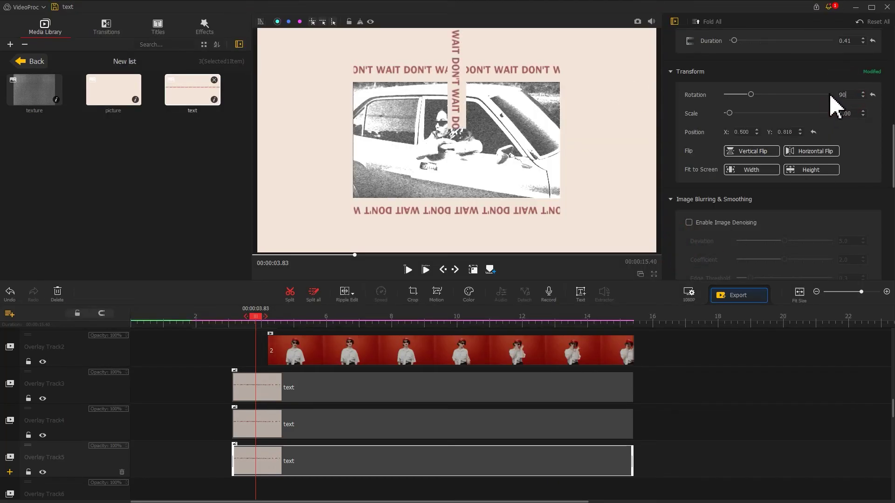
pyautogui.doubleClick(742, 132)
pyautogui.write('0.79')
pyautogui.press('Return')
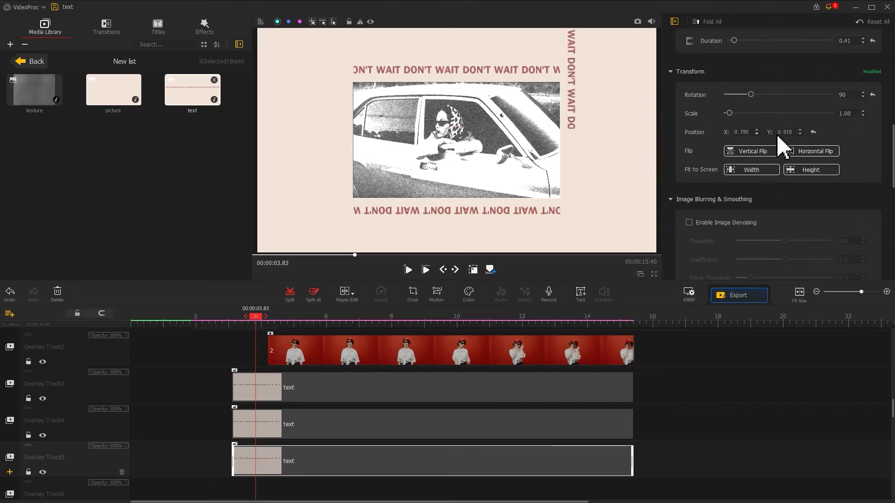
pyautogui.scroll(-2, 787, 132)
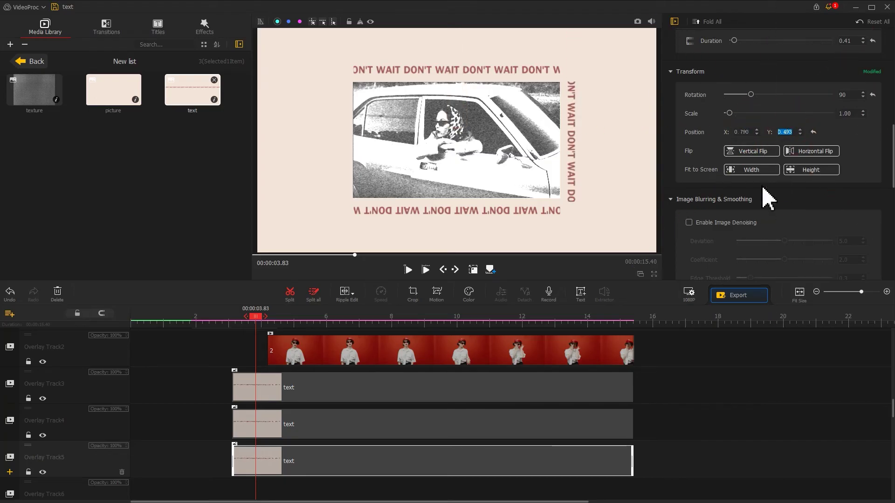
# Paste an aligned fourth copy on Overlay Track6, rotated 270 at Position X 0.21
pyautogui.click(256, 458)
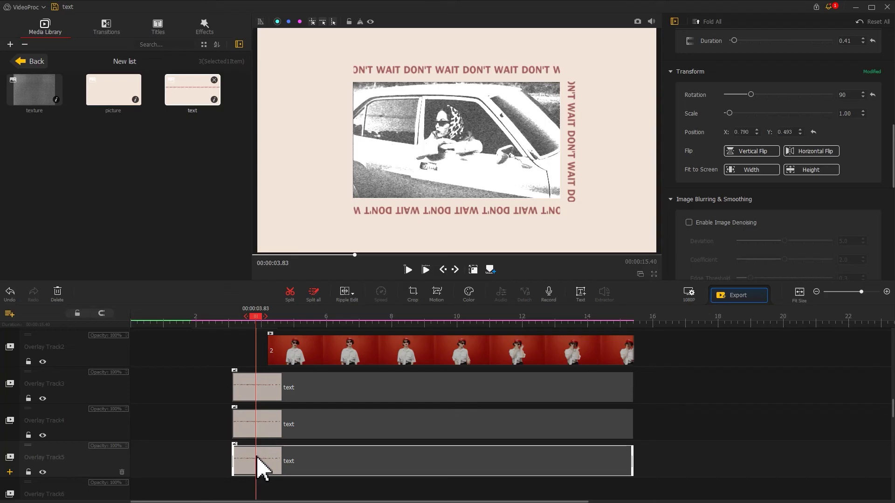
pyautogui.scroll(-2, 264, 438)
pyautogui.rightClick(254, 443)
pyautogui.click(289, 448)
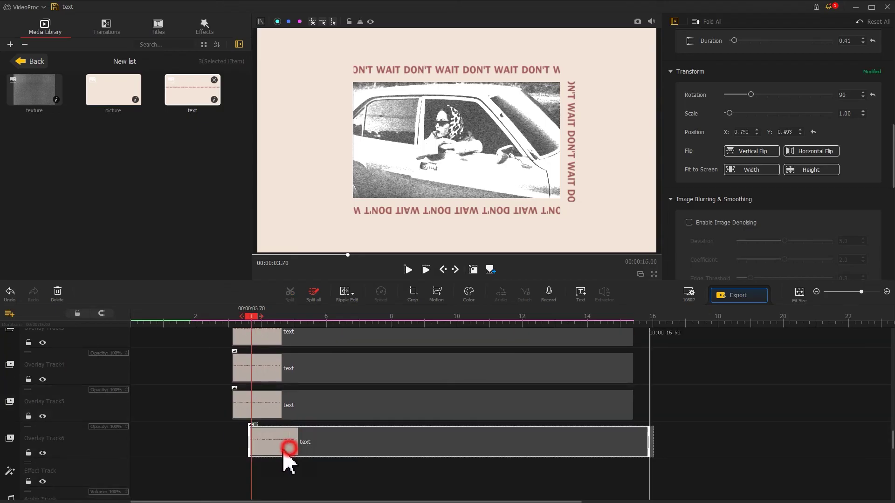
pyautogui.moveTo(289, 448); pyautogui.dragTo(273, 455)
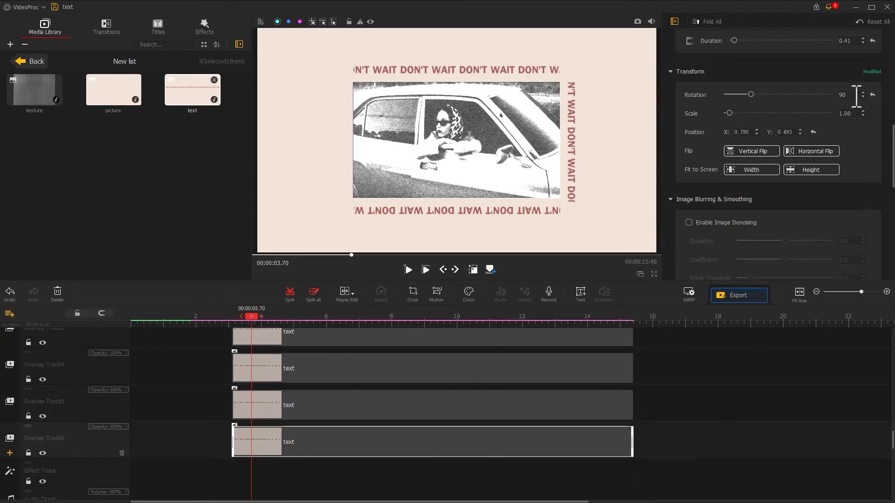
pyautogui.write('270')
pyautogui.press('Return')
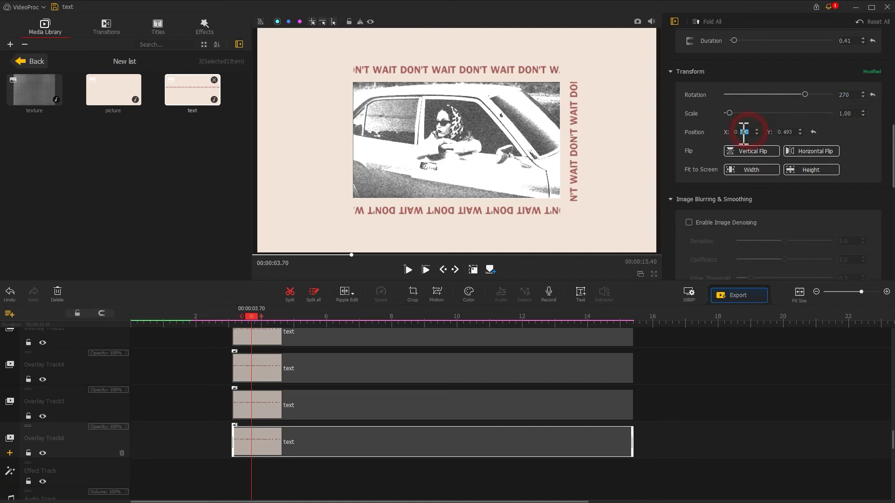
pyautogui.write('21')
pyautogui.press('Return')
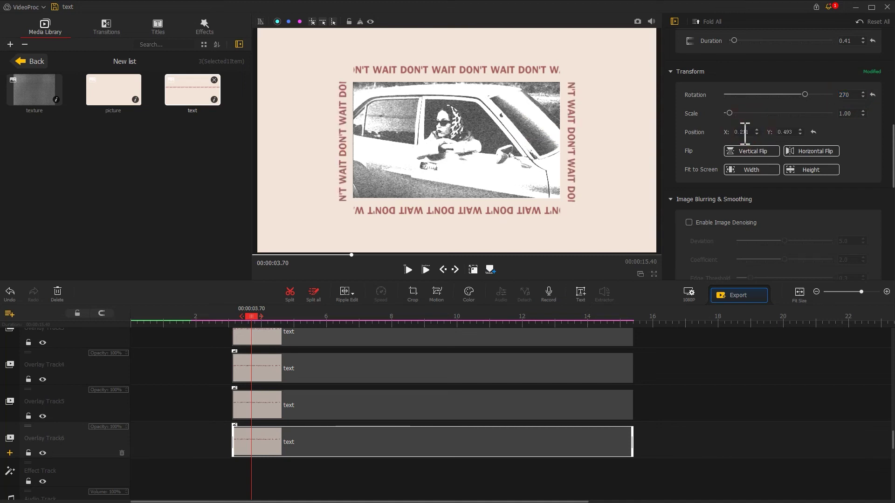
# Put the music on the Audio Track, mark the 15.40 s end point, and play back the result
pyautogui.click(33, 64)
pyautogui.moveTo(132, 215); pyautogui.dragTo(130, 476)
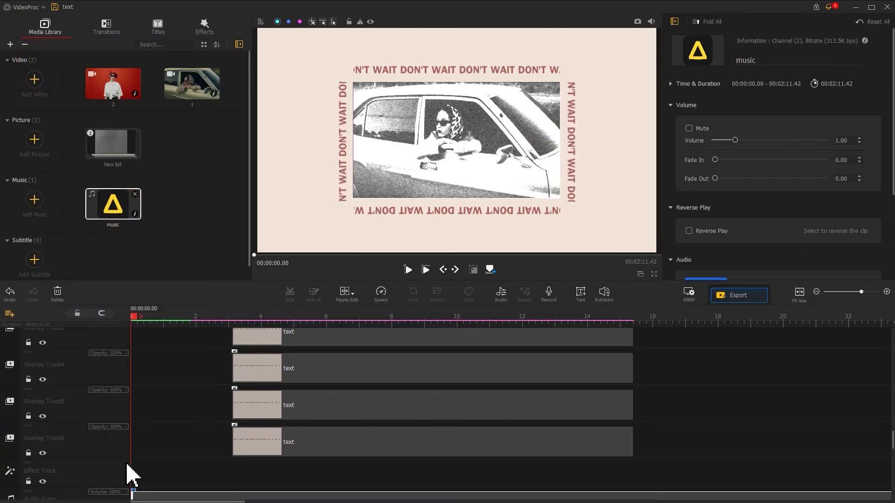
pyautogui.click(561, 317)
pyautogui.click(632, 321)
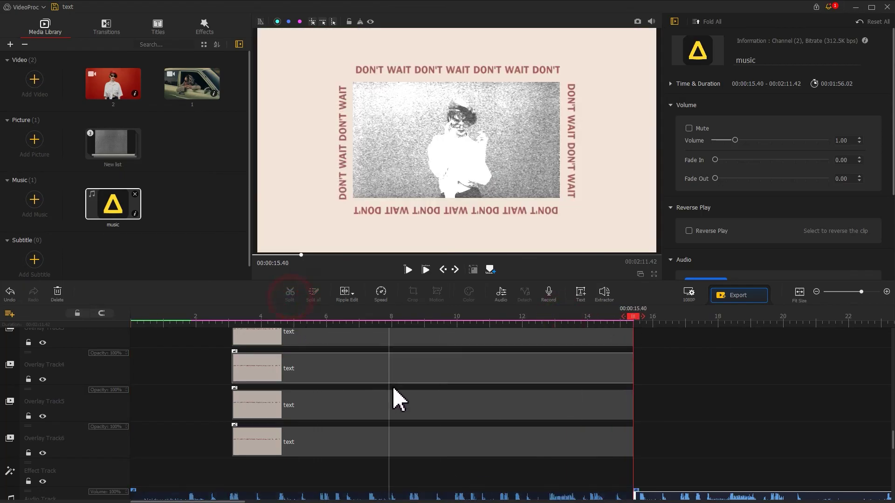
pyautogui.scroll(-3, 395, 398)
pyautogui.click(643, 435)
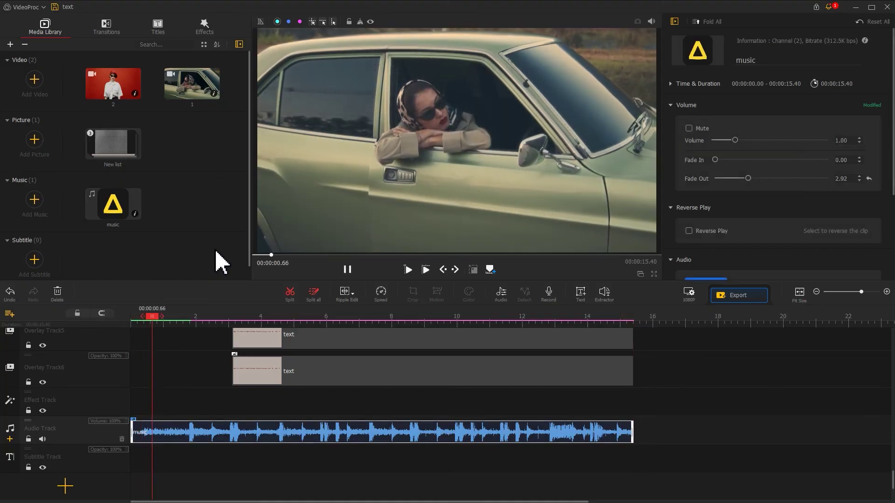